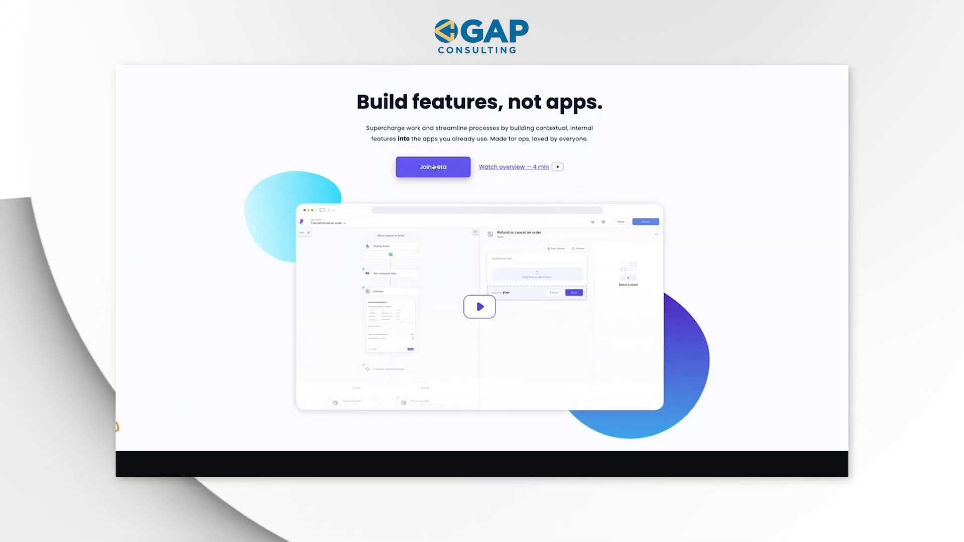
Open Ply's beta sign-up page with the Join beta button on the homepage.
{"action": "left_click", "coordinate": [432, 168]}
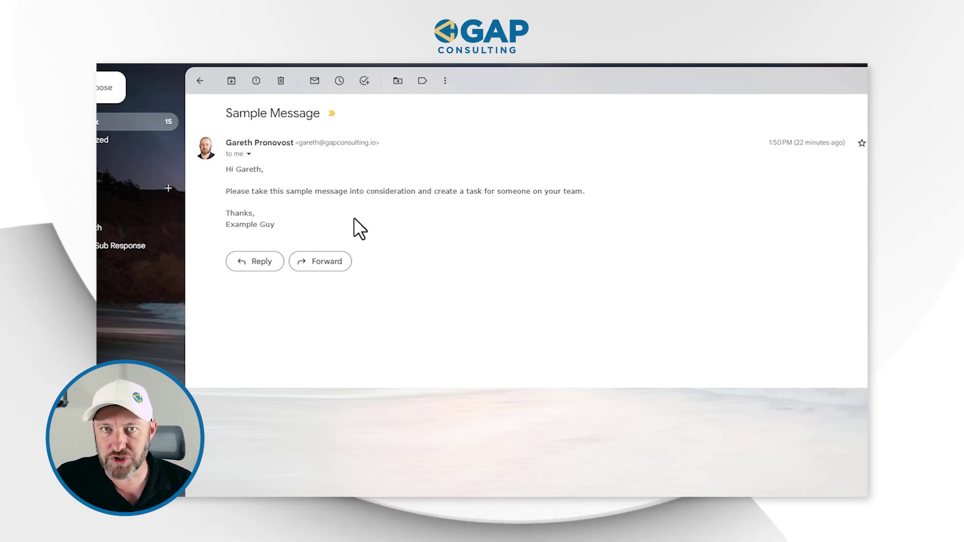
Highlight the Sample Message's task request in the email body, then clear the selection.
{"action": "left_click_drag", "start_coordinate": [314, 226], "coordinate": [226, 178]}
{"action": "left_click", "coordinate": [379, 224]}
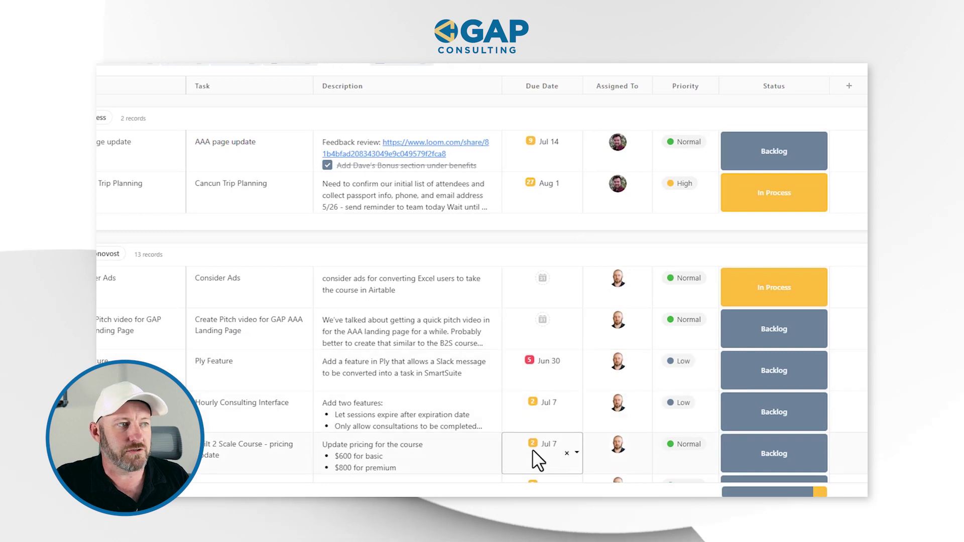
{"action": "left_click", "coordinate": [821, 291]}
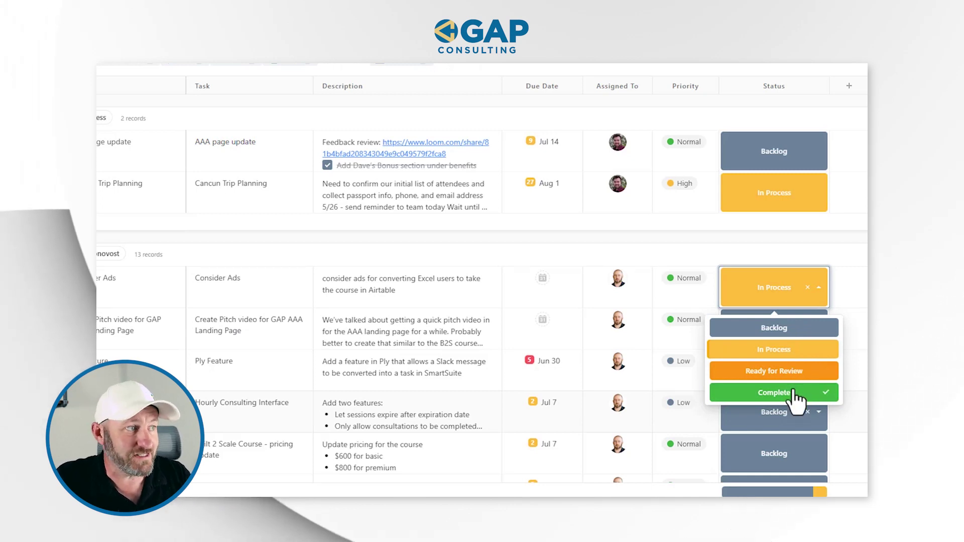
{"action": "left_click", "coordinate": [448, 282]}
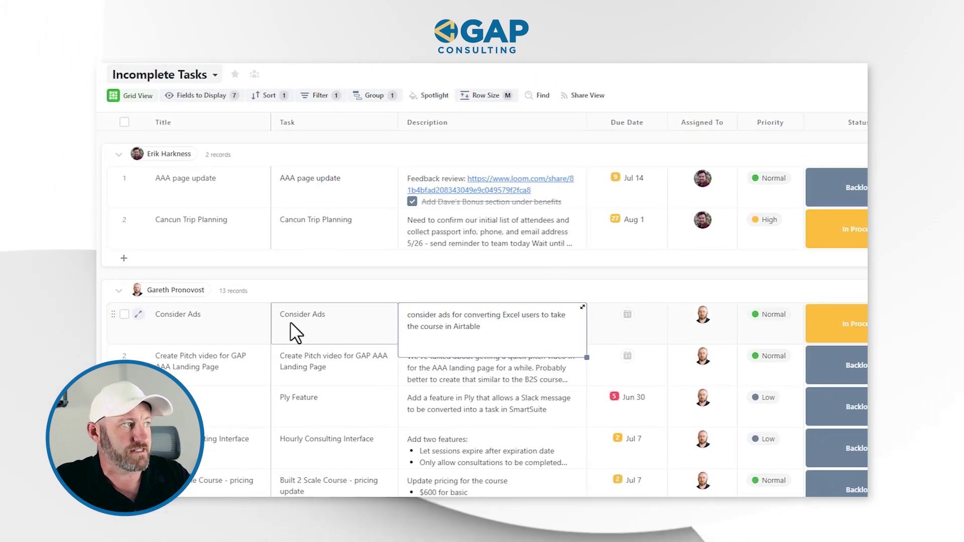
{"action": "left_click", "coordinate": [297, 333]}
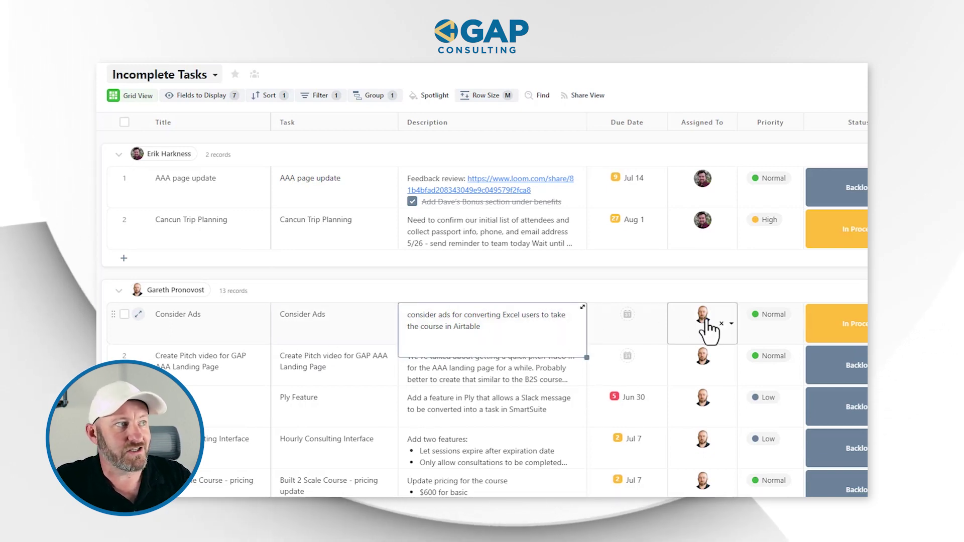
{"action": "left_click", "coordinate": [618, 324]}
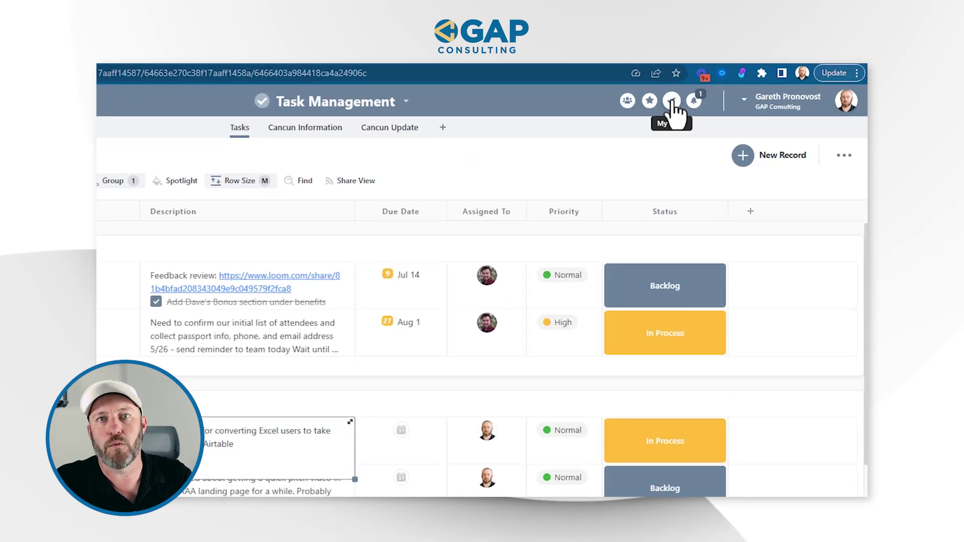
Review my open assignments in SmartSuite's My Work list, then return to the Gmail Sample Message.
{"action": "left_click", "coordinate": [672, 101]}
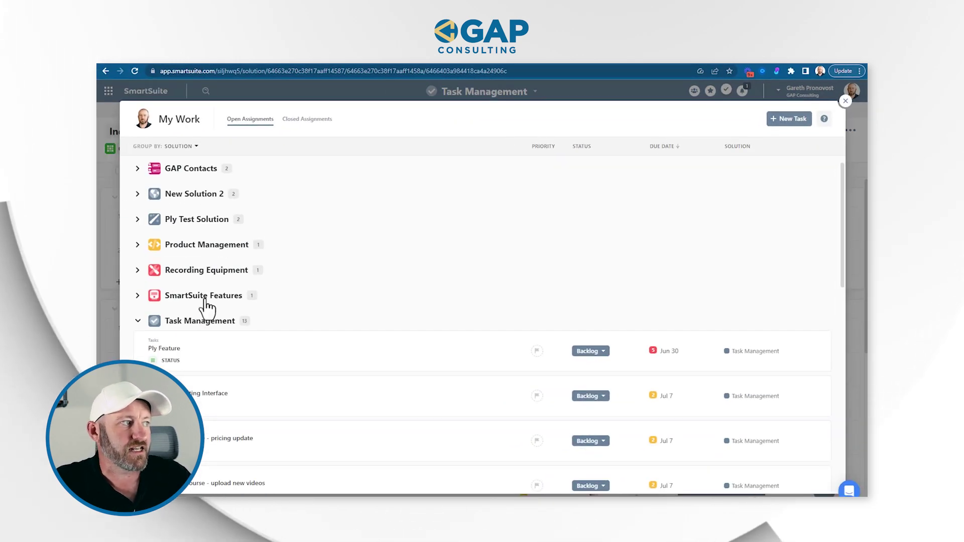
{"action": "scroll", "coordinate": [213, 342], "scroll_direction": "down", "scroll_amount": 10}
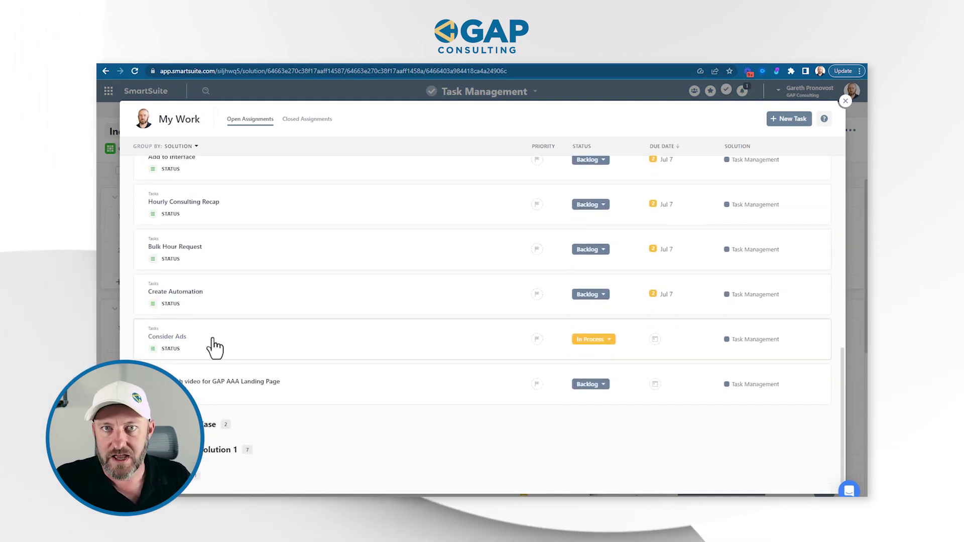
{"action": "scroll", "coordinate": [204, 319], "scroll_direction": "up", "scroll_amount": 6}
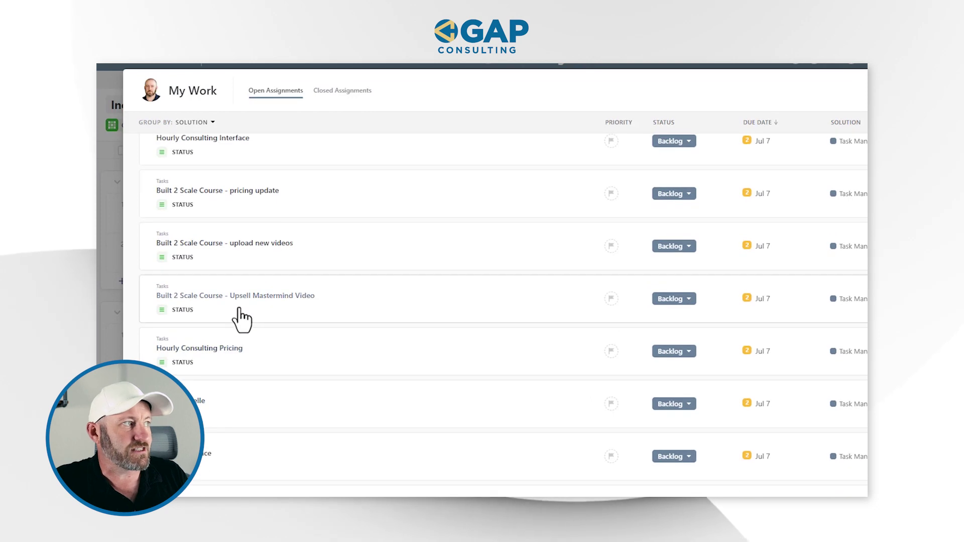
{"action": "scroll", "coordinate": [226, 314], "scroll_direction": "up", "scroll_amount": 5}
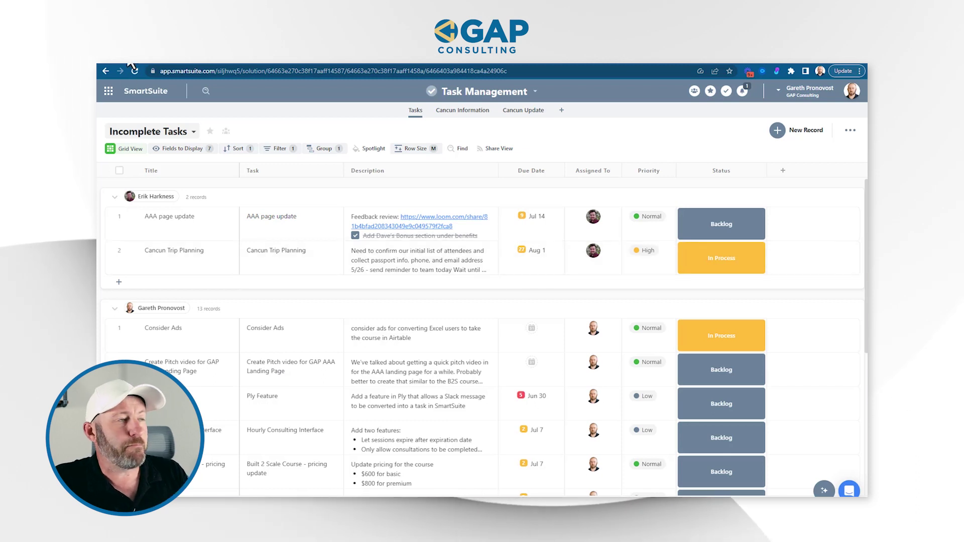
{"action": "key", "text": "ctrl+Tab"}
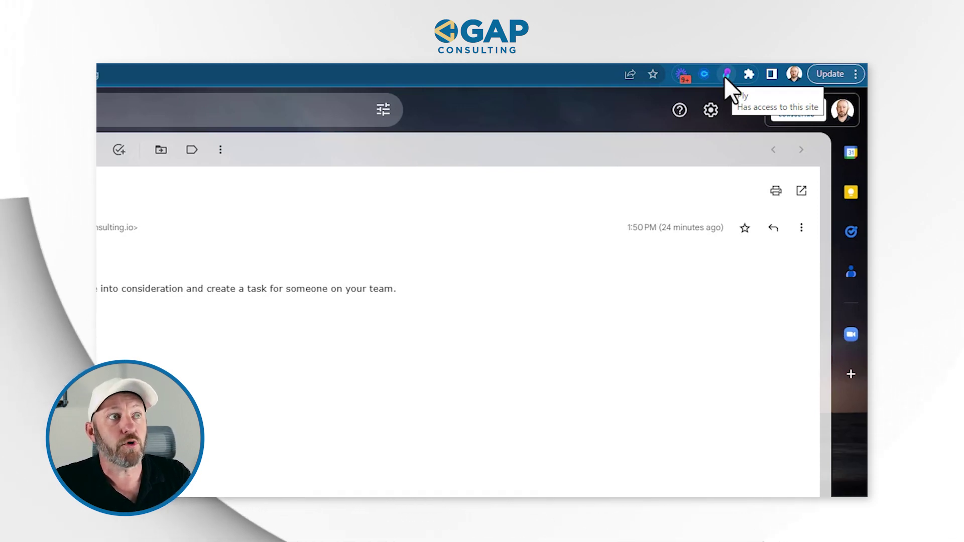
Create a new Ply add-on connected to the Gmail (Workspace) account and continue to element selection.
{"action": "left_click", "coordinate": [725, 76]}
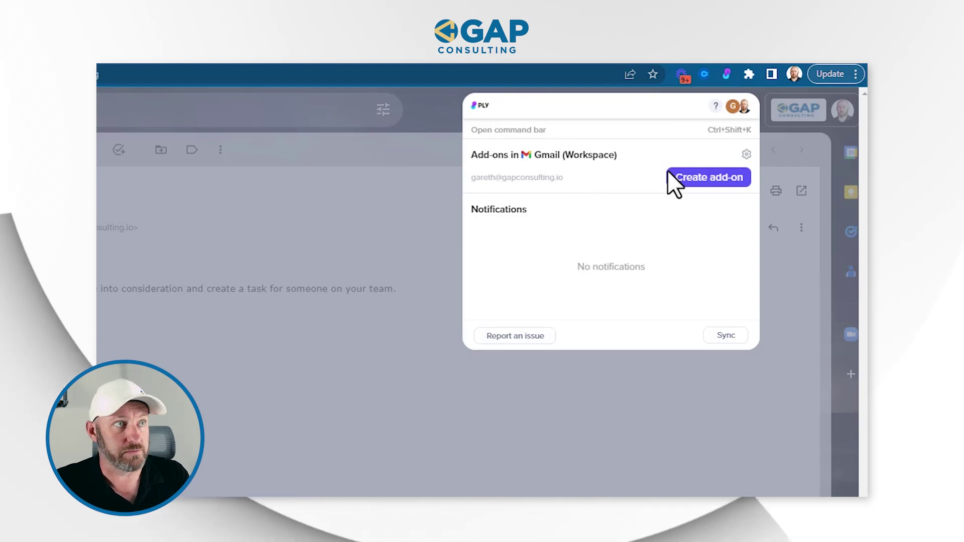
{"action": "left_click", "coordinate": [698, 181]}
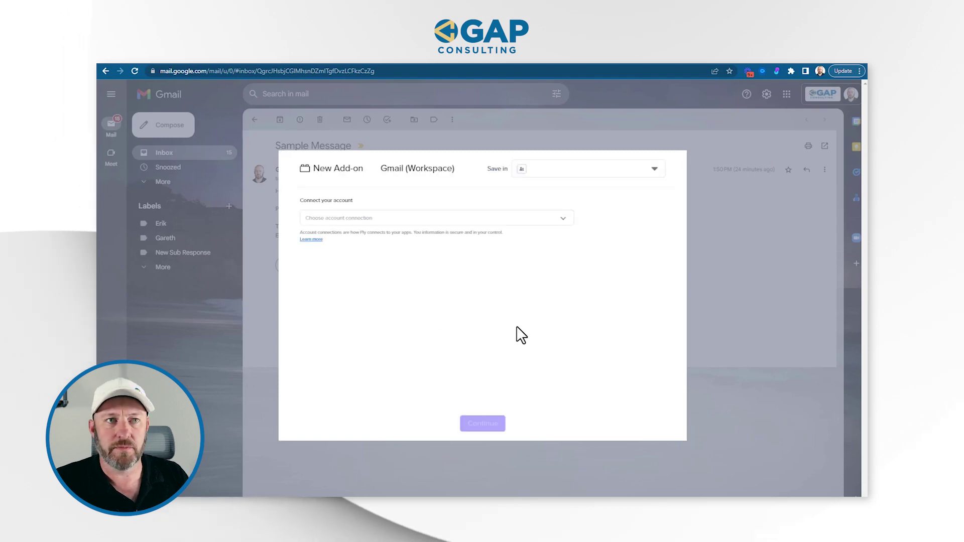
{"action": "left_click", "coordinate": [428, 220]}
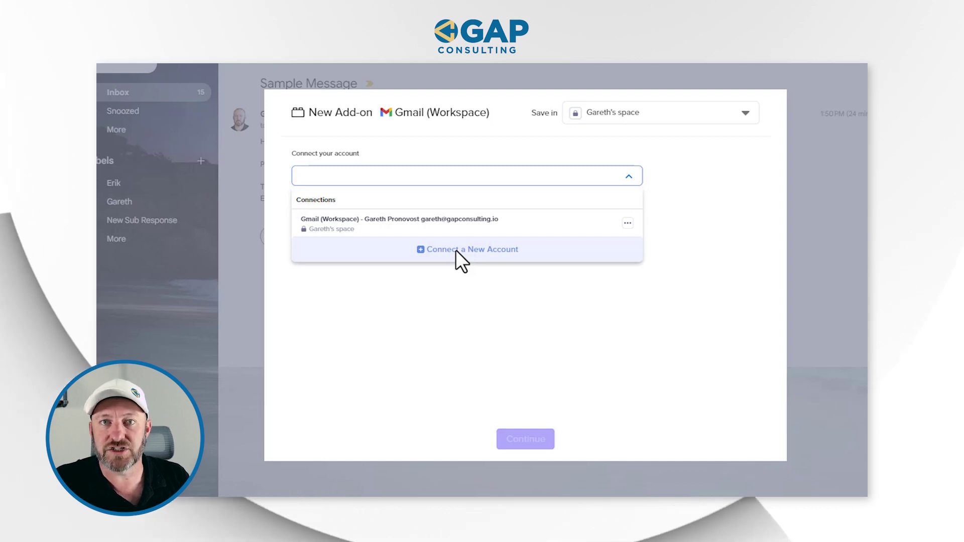
{"action": "left_click", "coordinate": [447, 225]}
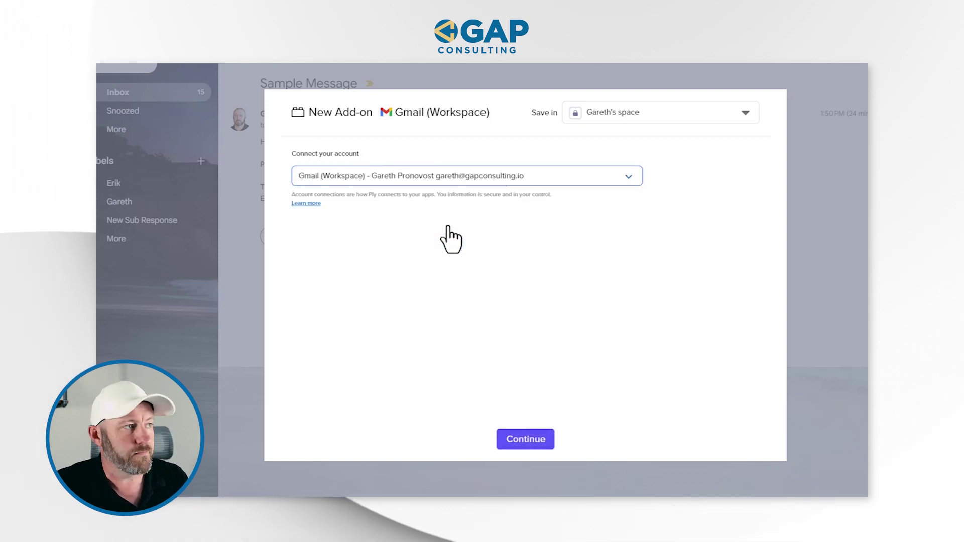
{"action": "left_click", "coordinate": [530, 439]}
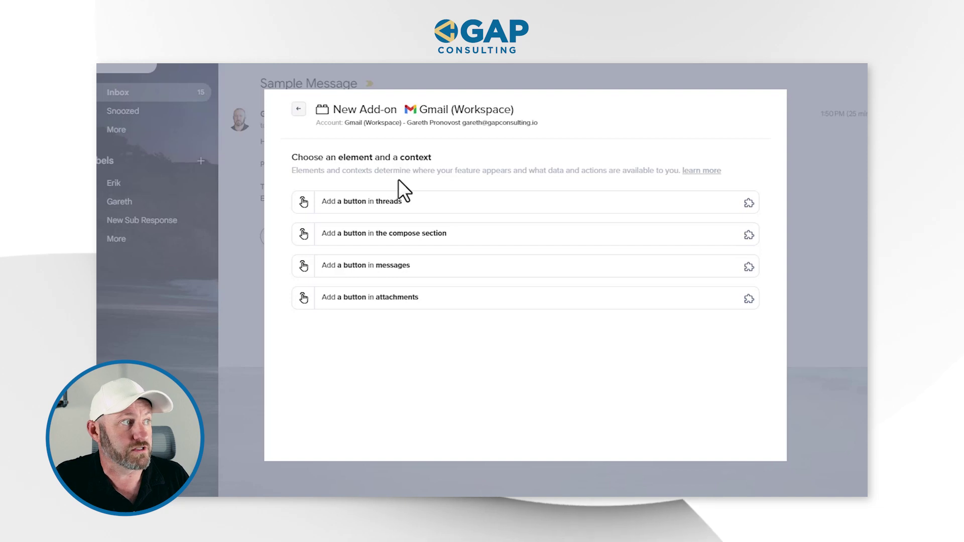
{"action": "left_click", "coordinate": [415, 271]}
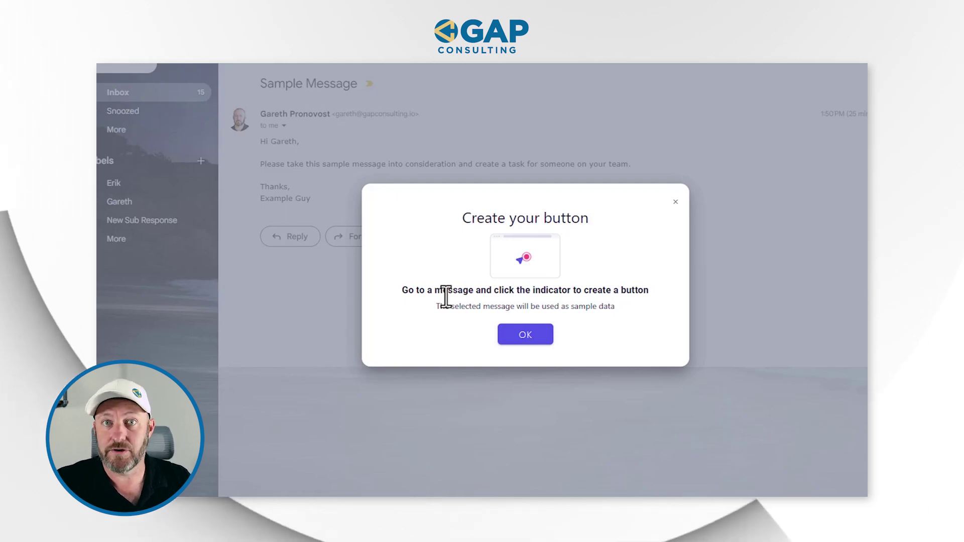
{"action": "left_click", "coordinate": [525, 338]}
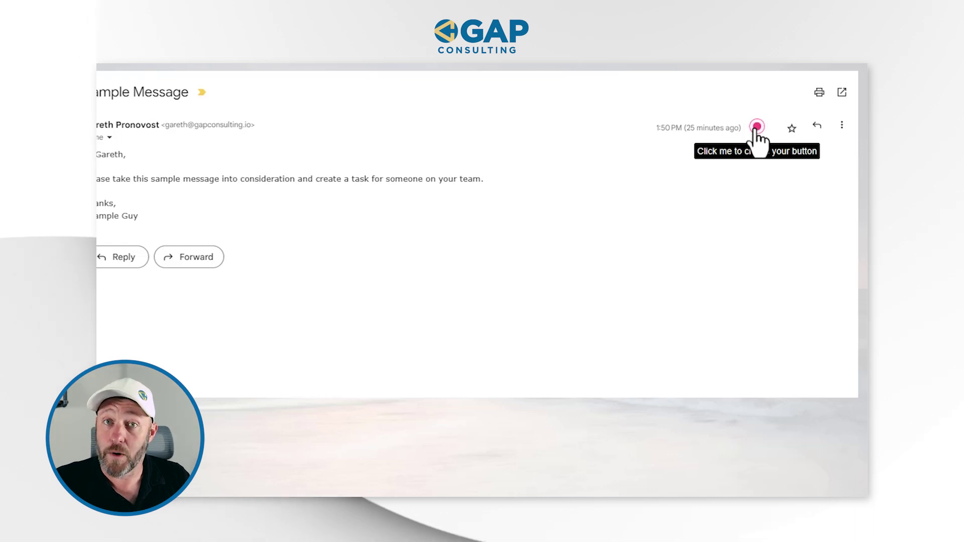
Give the new add-on button an envelope icon from the full icon set.
{"action": "left_click", "coordinate": [756, 127]}
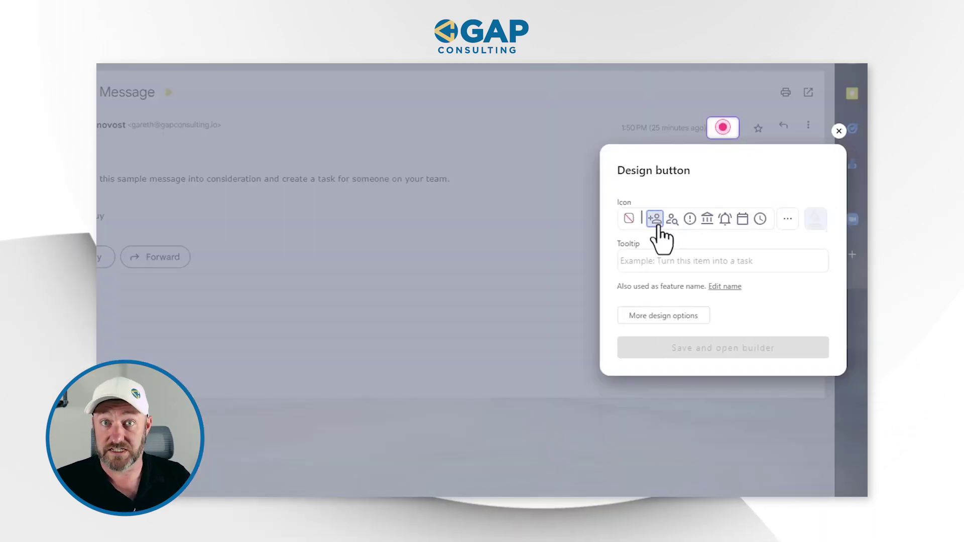
{"action": "left_click", "coordinate": [787, 219]}
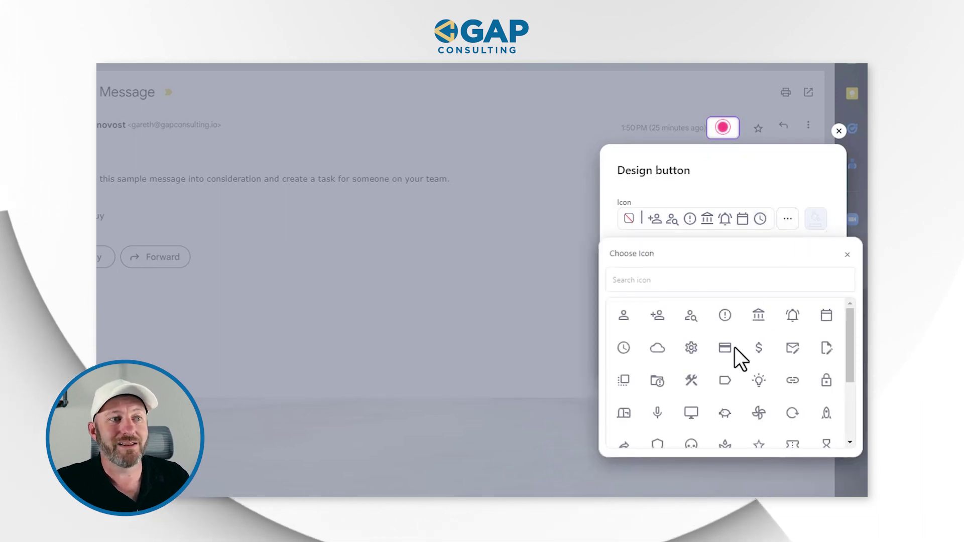
{"action": "scroll", "coordinate": [742, 347], "scroll_direction": "down", "scroll_amount": 5}
{"action": "scroll", "coordinate": [728, 418], "scroll_direction": "up", "scroll_amount": 5}
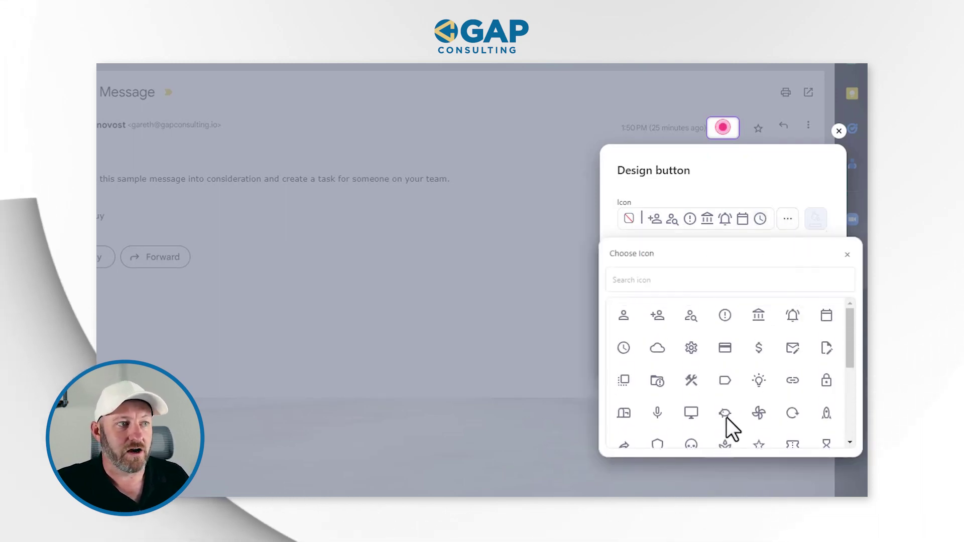
{"action": "scroll", "coordinate": [723, 417], "scroll_direction": "down", "scroll_amount": 2}
{"action": "scroll", "coordinate": [724, 417], "scroll_direction": "up", "scroll_amount": 2}
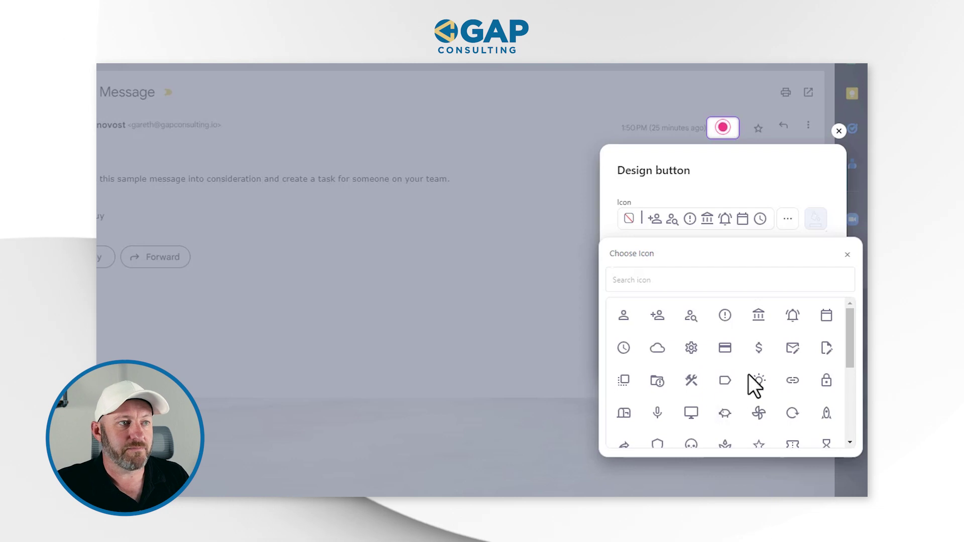
{"action": "left_click", "coordinate": [792, 349]}
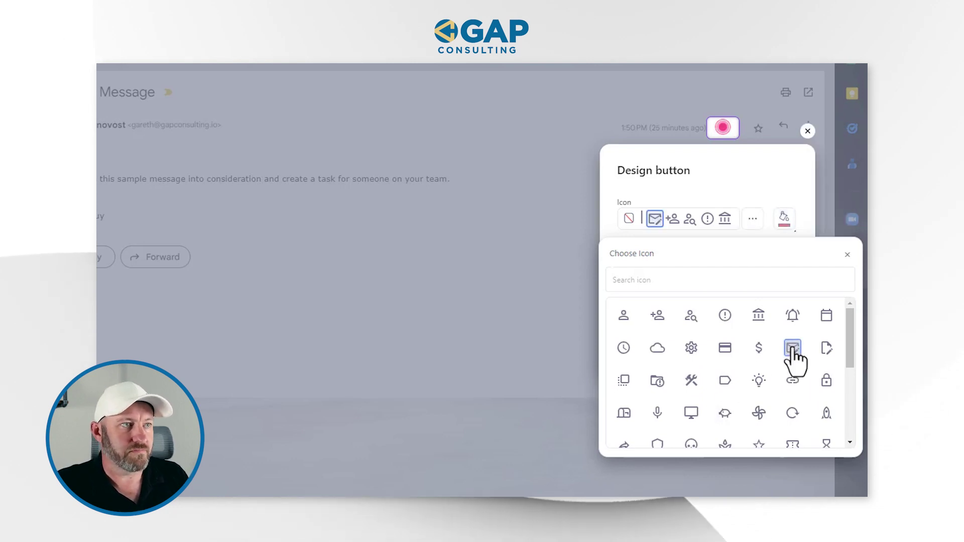
{"action": "left_click", "coordinate": [749, 188]}
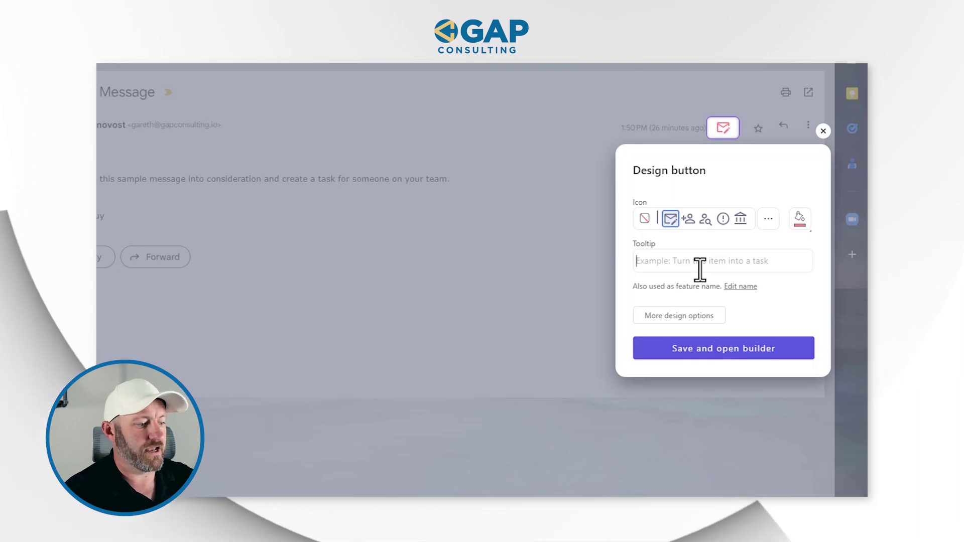
Set the button tooltip to 'Create Task' and the icon color to blue 2894F0.
{"action": "type", "text": "Create Task"}
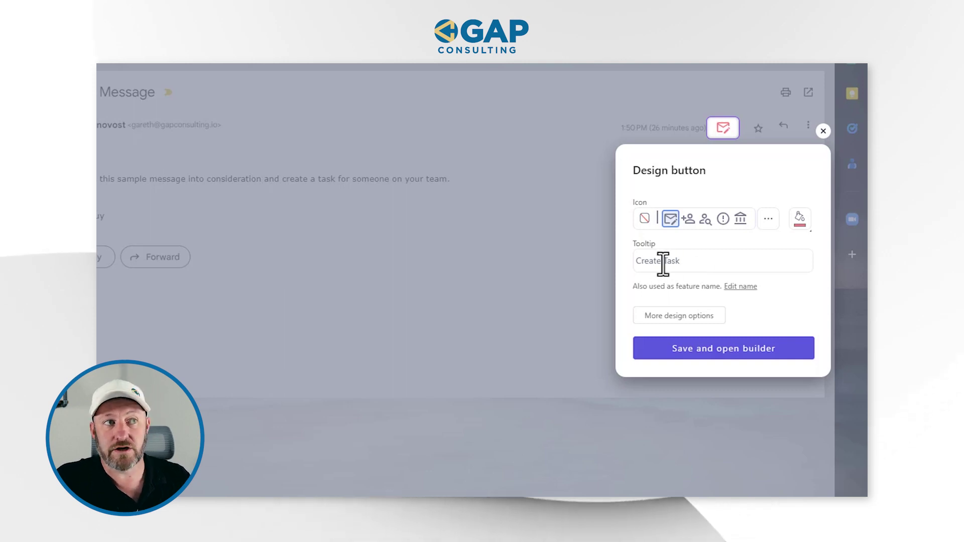
{"action": "left_click", "coordinate": [800, 220]}
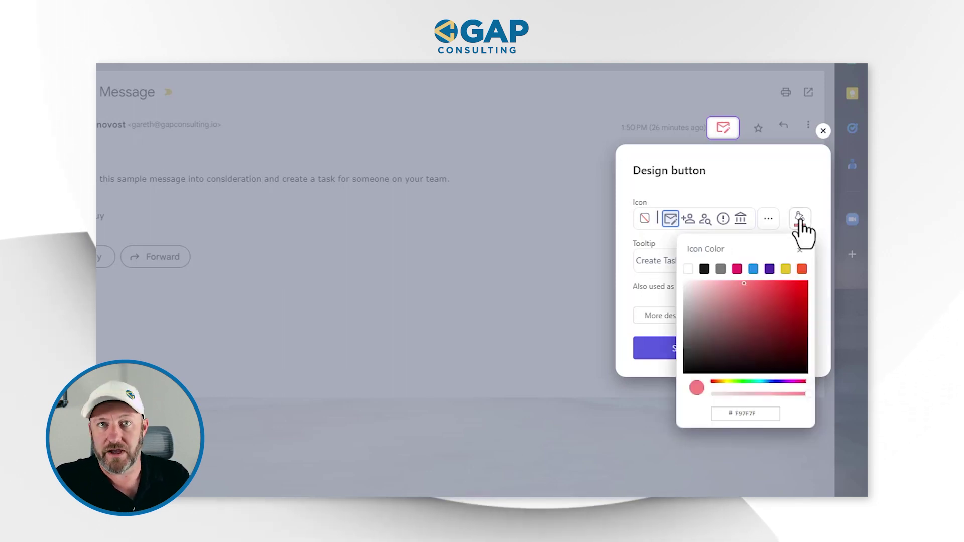
{"action": "left_click", "coordinate": [754, 270]}
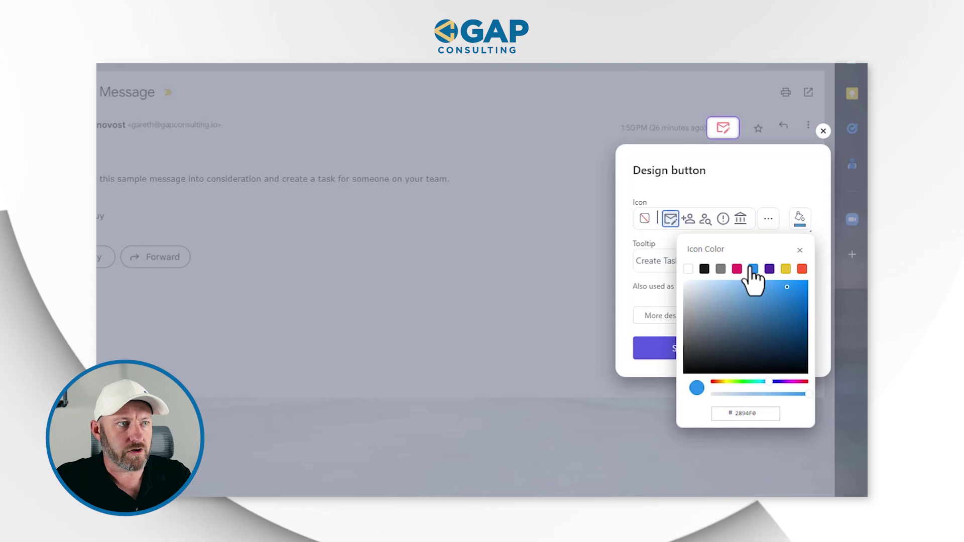
{"action": "left_click", "coordinate": [800, 252]}
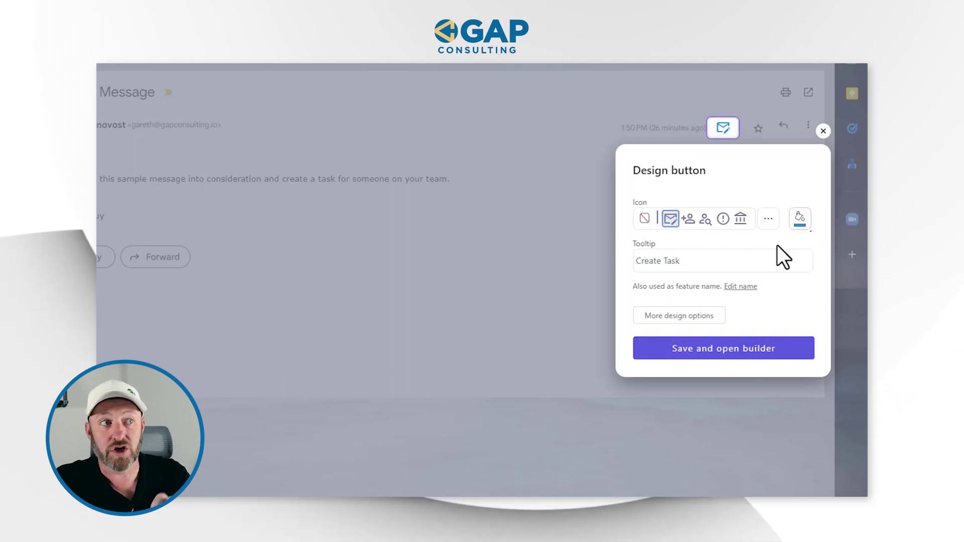
Save the button design into the workflow builder and add a step after Get contextual message.
{"action": "left_click", "coordinate": [726, 356]}
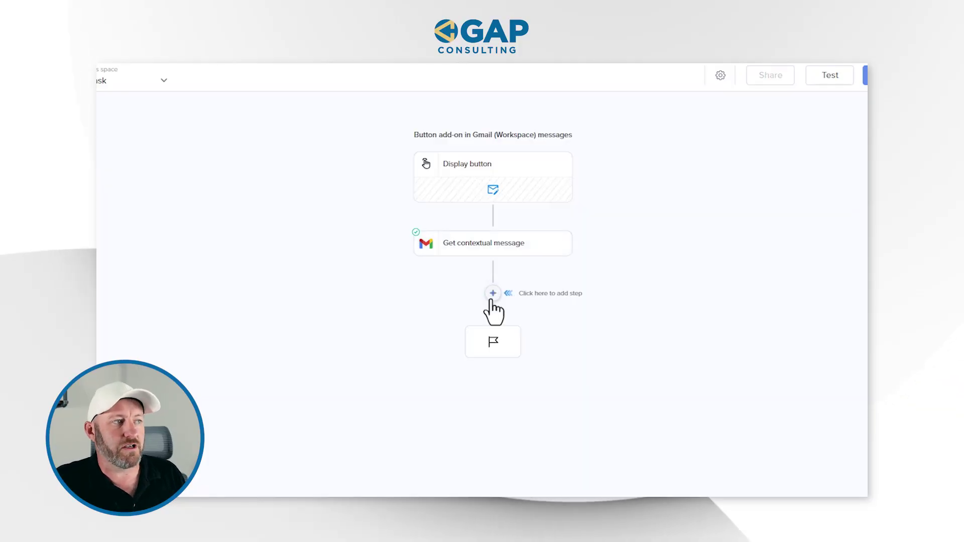
{"action": "left_click", "coordinate": [493, 292]}
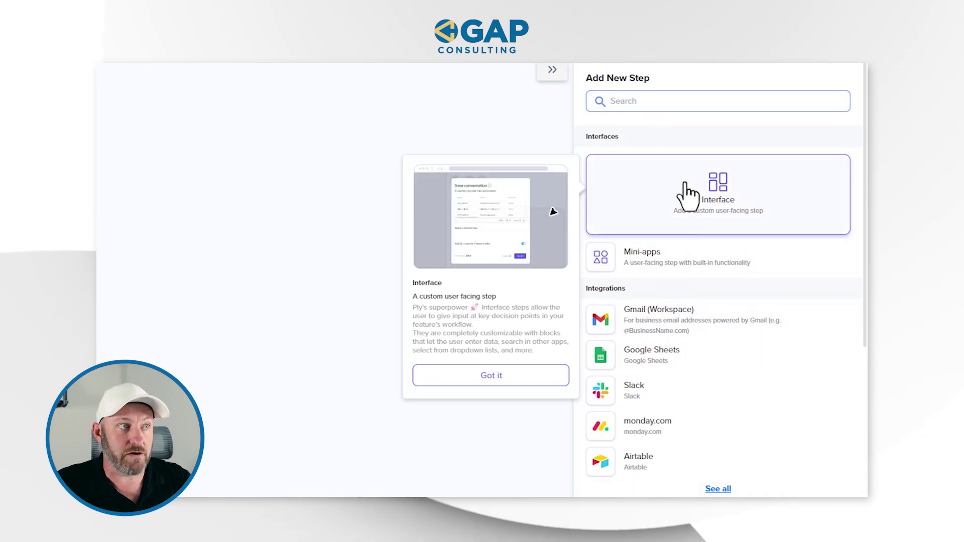
Filter the Add New Step list by 'smart' and browse SmartSuite actions like Create a record.
{"action": "left_click", "coordinate": [657, 101]}
{"action": "type", "text": "smart"}
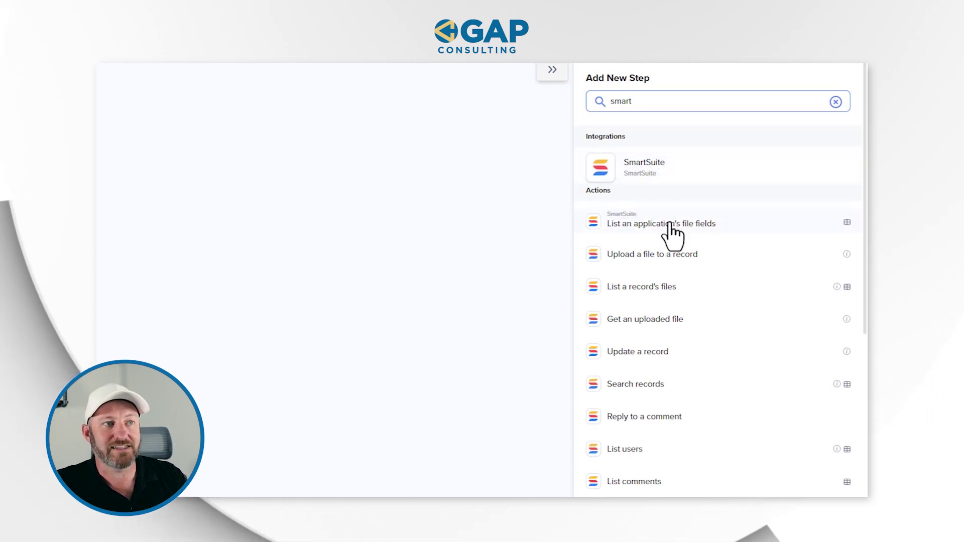
{"action": "scroll", "coordinate": [673, 233], "scroll_direction": "down", "scroll_amount": 5}
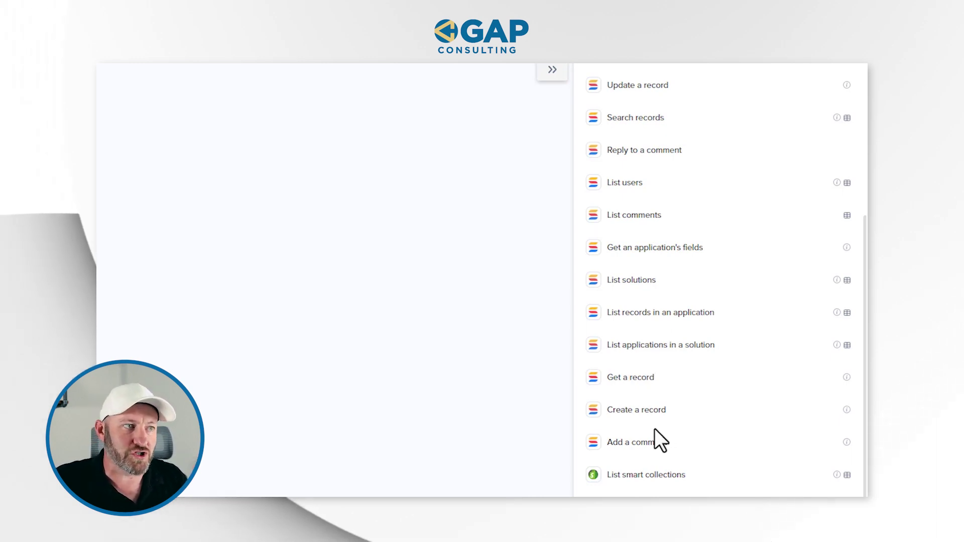
{"action": "scroll", "coordinate": [655, 430], "scroll_direction": "up", "scroll_amount": 3}
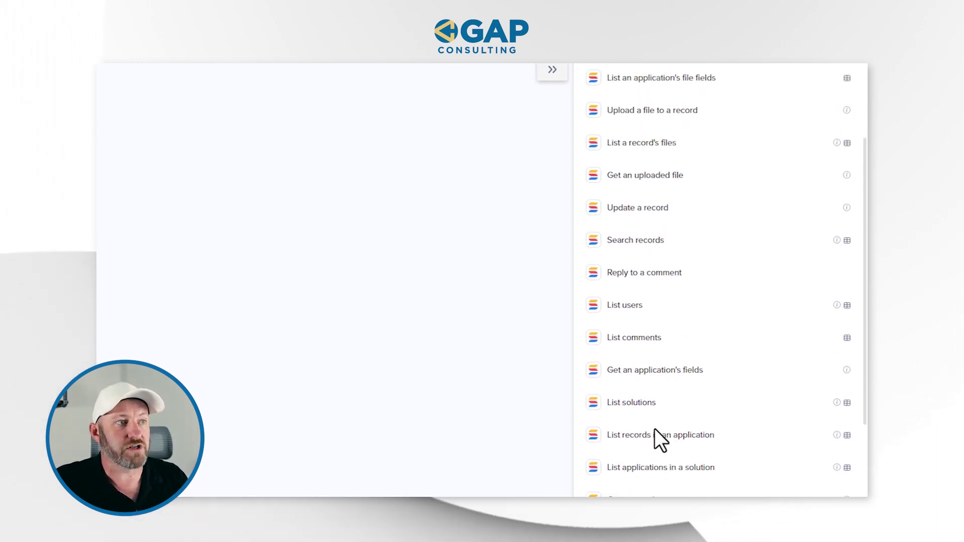
{"action": "scroll", "coordinate": [655, 429], "scroll_direction": "up", "scroll_amount": 3}
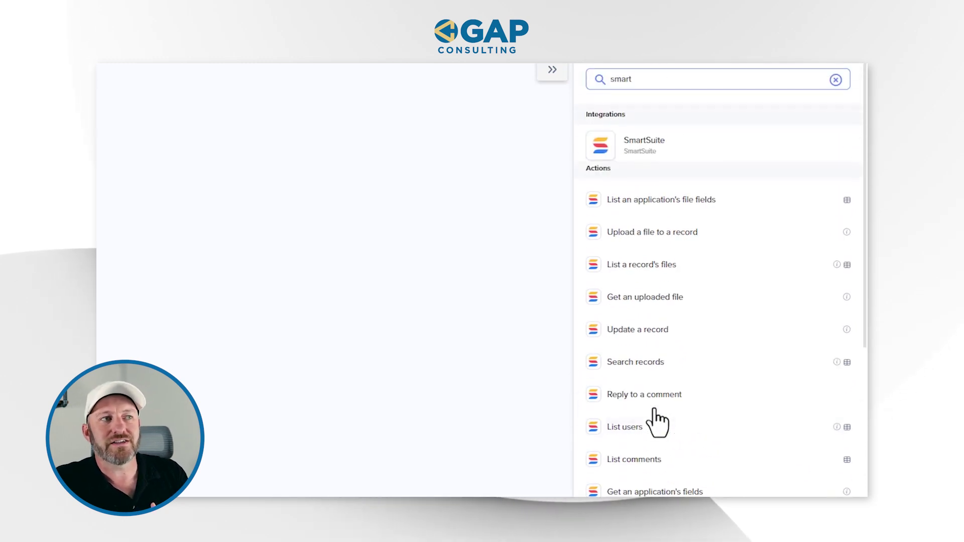
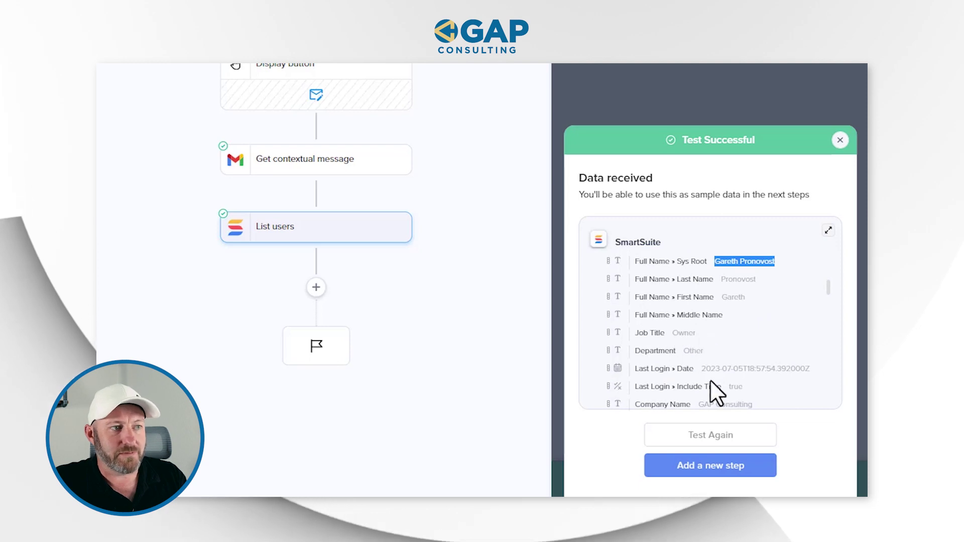
Page through the returned user records, then insert a new step after List users.
{"action": "scroll", "coordinate": [752, 368], "scroll_direction": "up", "scroll_amount": 2}
{"action": "scroll", "coordinate": [683, 296], "scroll_direction": "up", "scroll_amount": 5}
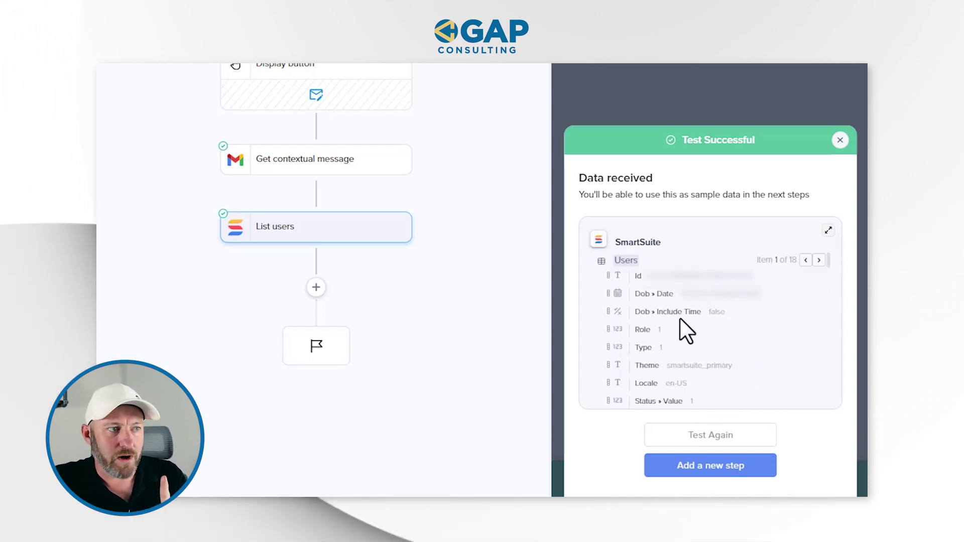
{"action": "double_click", "coordinate": [679, 276]}
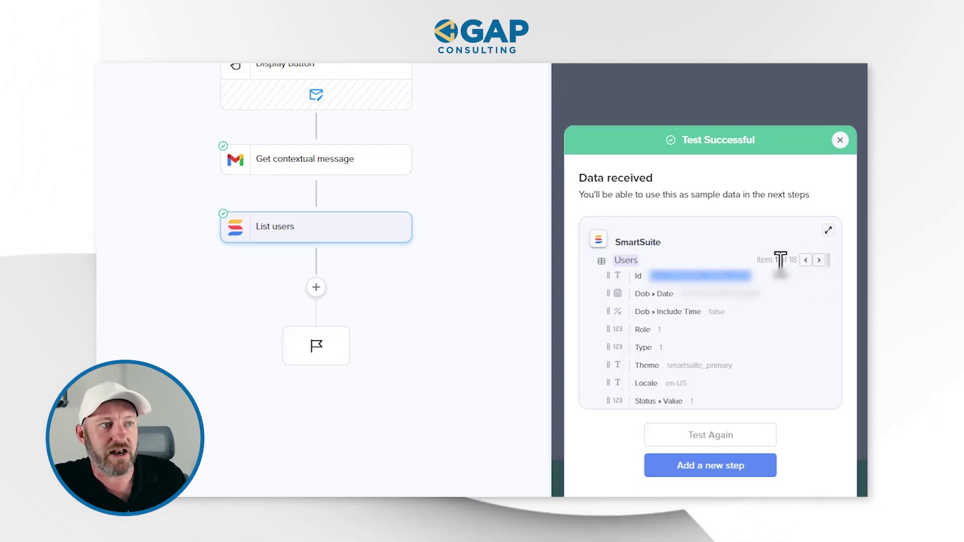
{"action": "left_click", "coordinate": [819, 261]}
{"action": "left_click", "coordinate": [819, 260]}
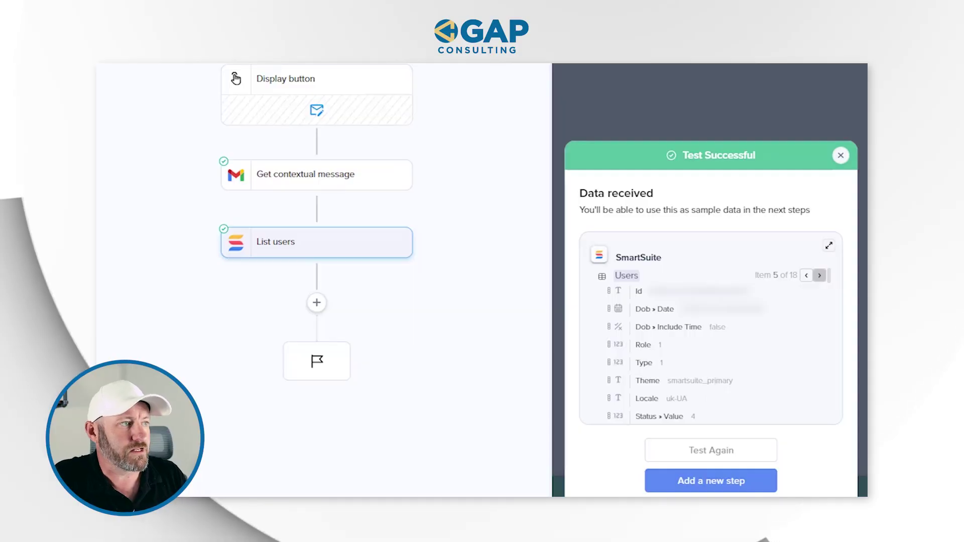
{"action": "left_click", "coordinate": [435, 310]}
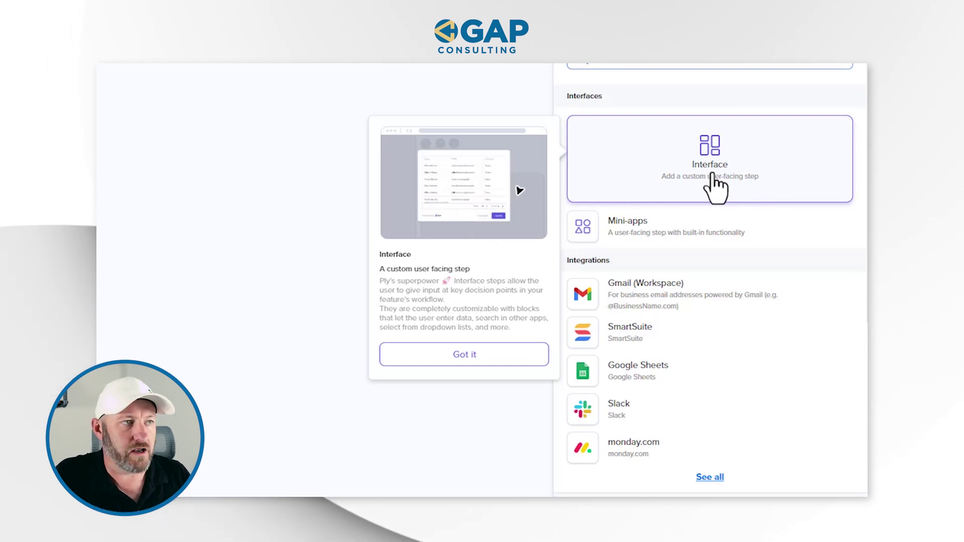
Make the new step an Interface titled 'Add Task Context'.
{"action": "left_click", "coordinate": [716, 188]}
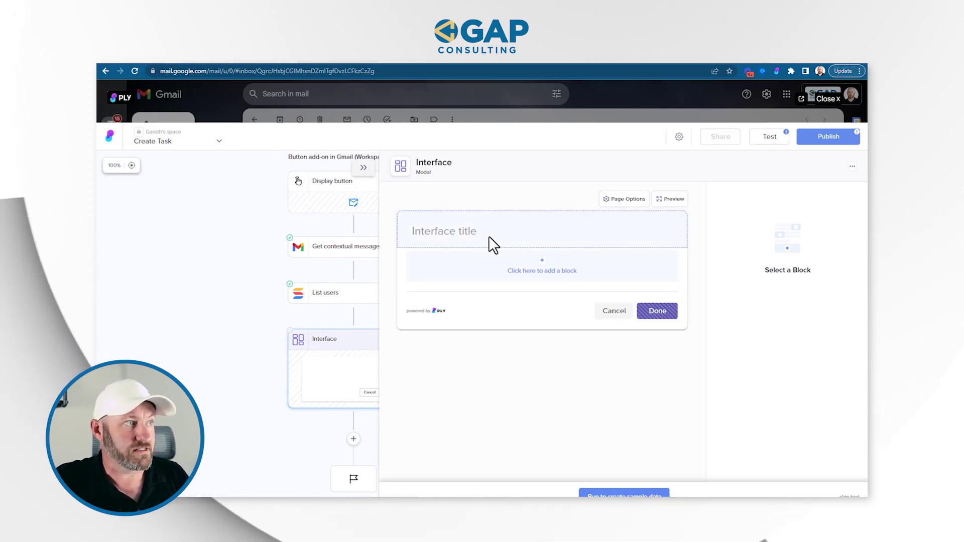
{"action": "left_click", "coordinate": [787, 232]}
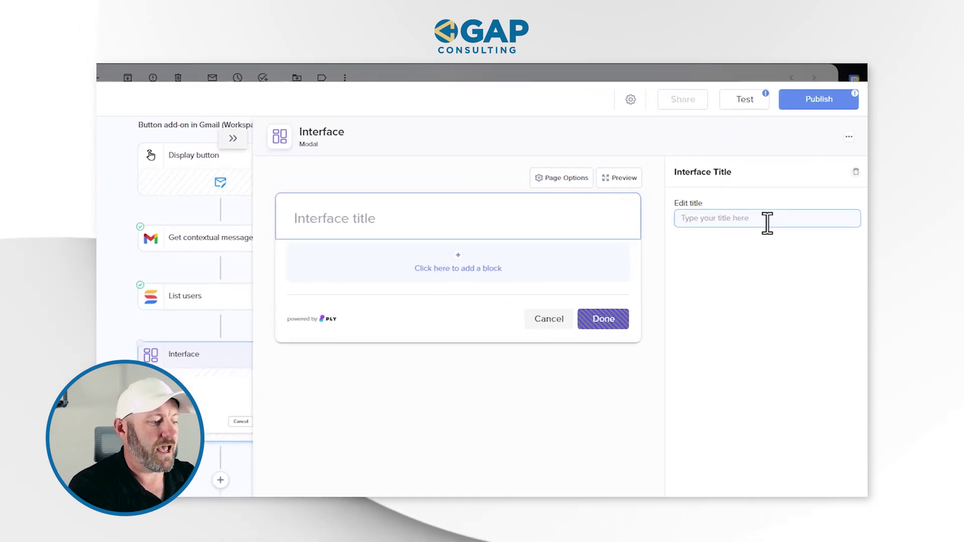
{"action": "type", "text": "Add Task Context"}
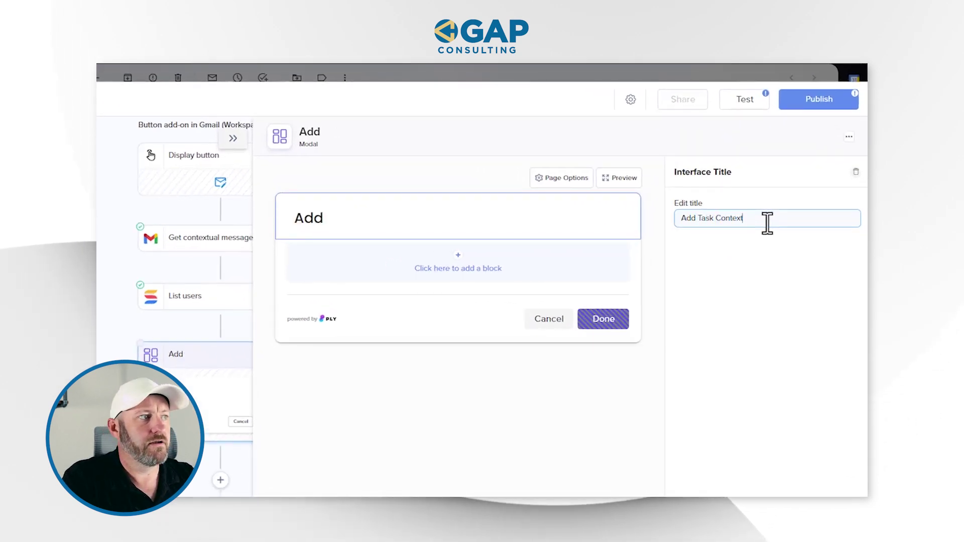
{"action": "left_click", "coordinate": [456, 272]}
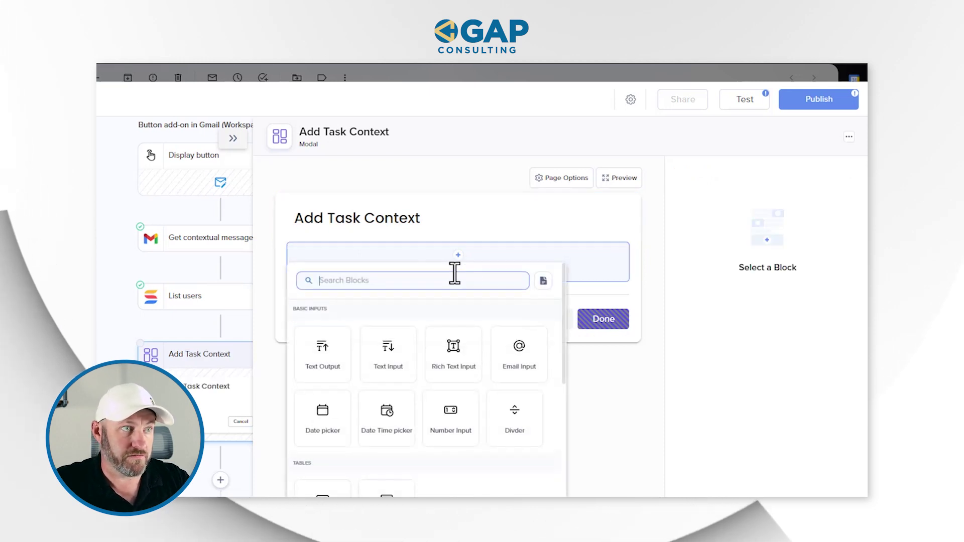
Add a required Text Input block labelled 'Task Name' as the form's first field.
{"action": "left_click", "coordinate": [395, 362]}
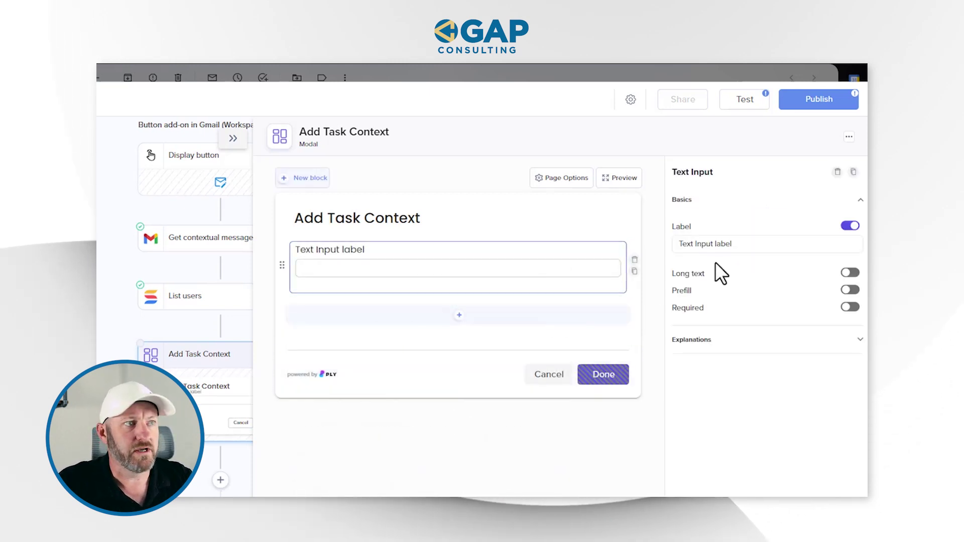
{"action": "triple_click", "coordinate": [711, 244]}
{"action": "type", "text": "Task Name"}
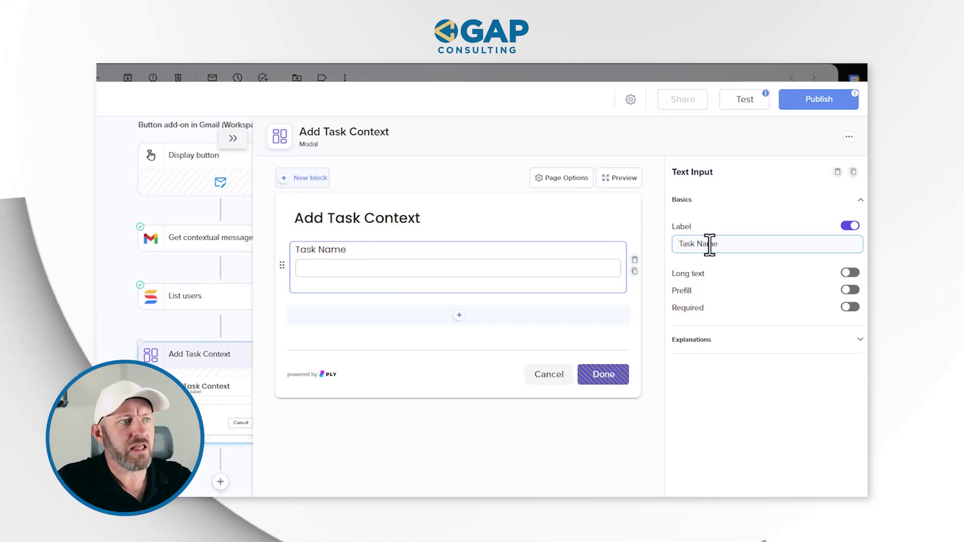
{"action": "left_click", "coordinate": [849, 307]}
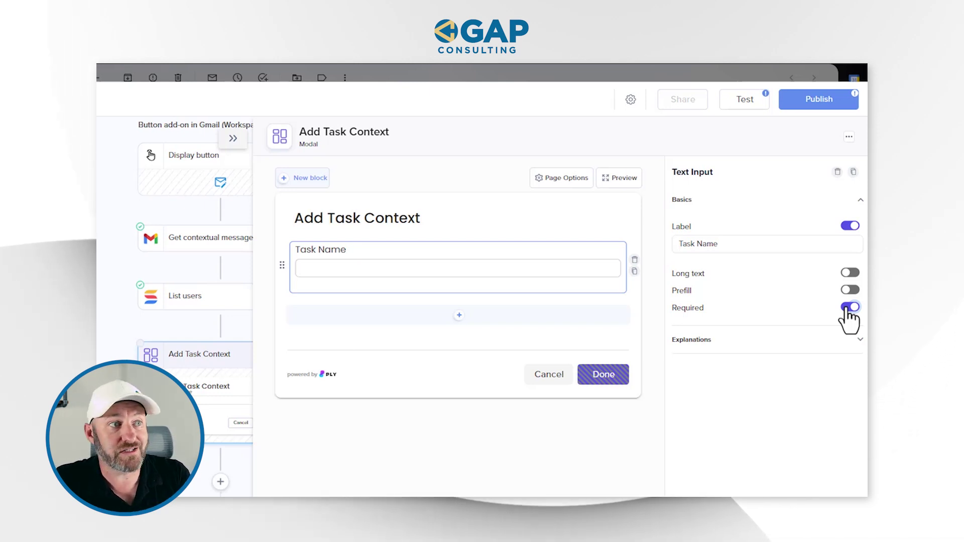
{"action": "left_click", "coordinate": [459, 315]}
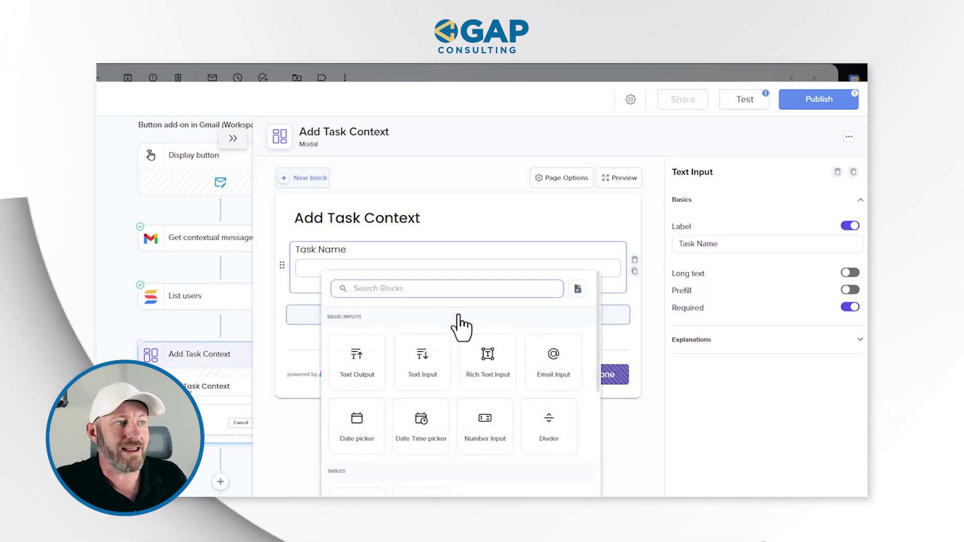
{"action": "scroll", "coordinate": [459, 337], "scroll_direction": "down", "scroll_amount": 6}
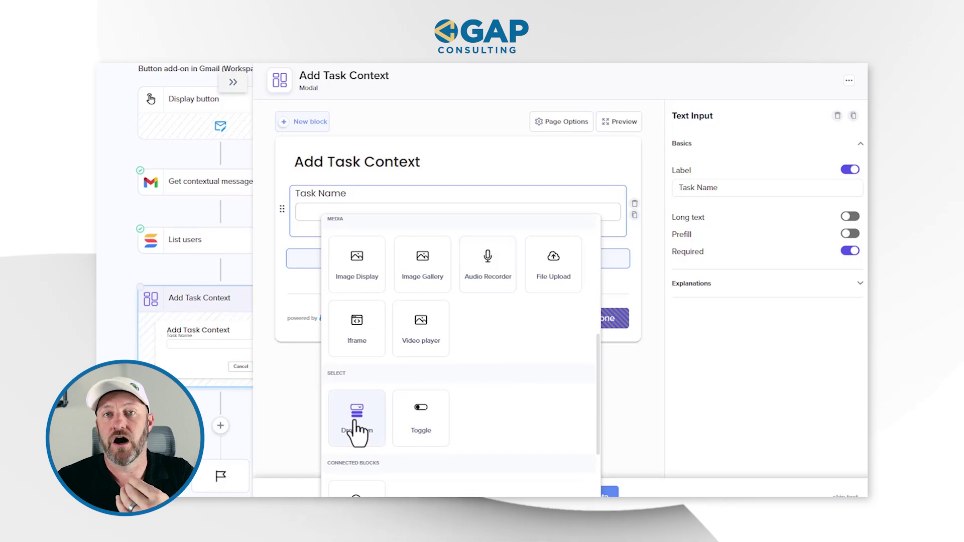
Add a 'Pick an Assignee' dropdown with table options sourced from List users > Users.
{"action": "left_click", "coordinate": [358, 431]}
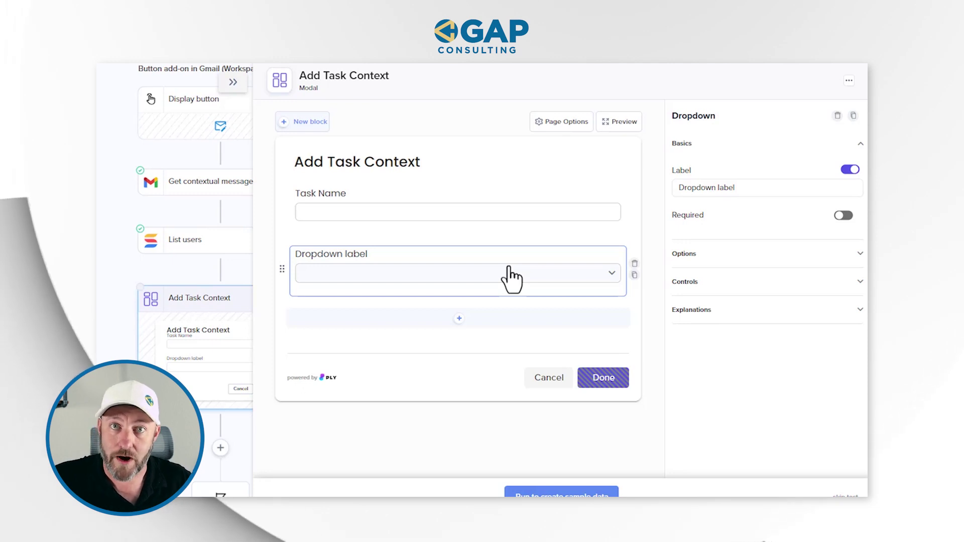
{"action": "triple_click", "coordinate": [748, 192]}
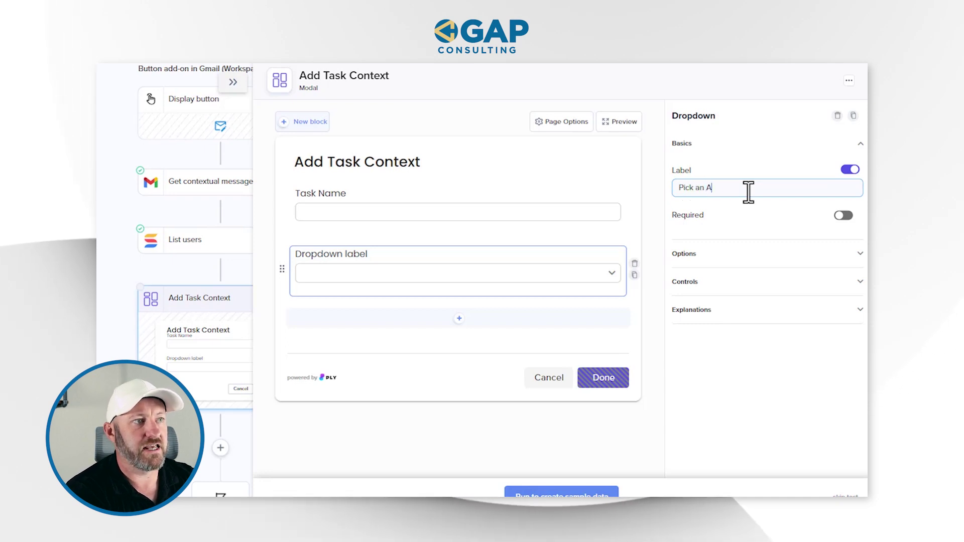
{"action": "type", "text": "Pick an Assignee"}
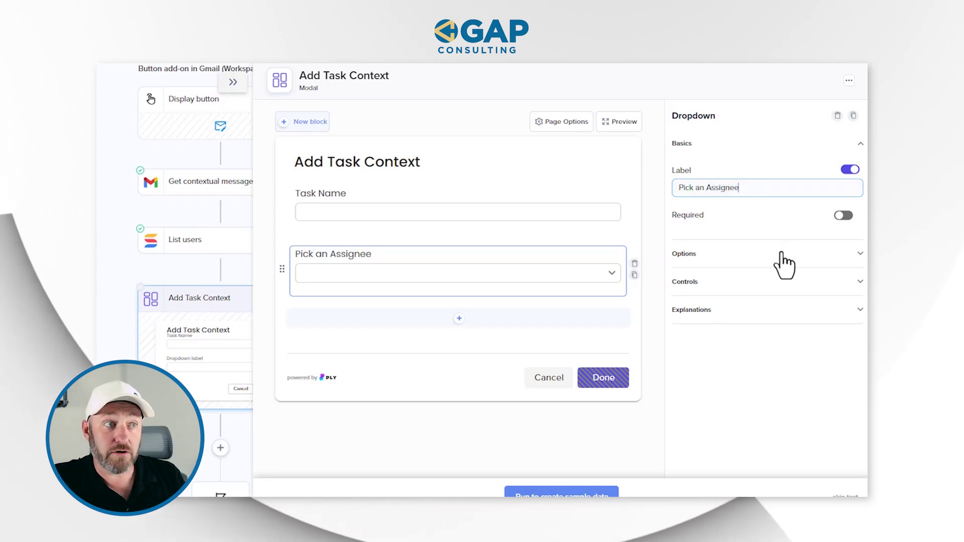
{"action": "left_click", "coordinate": [778, 256]}
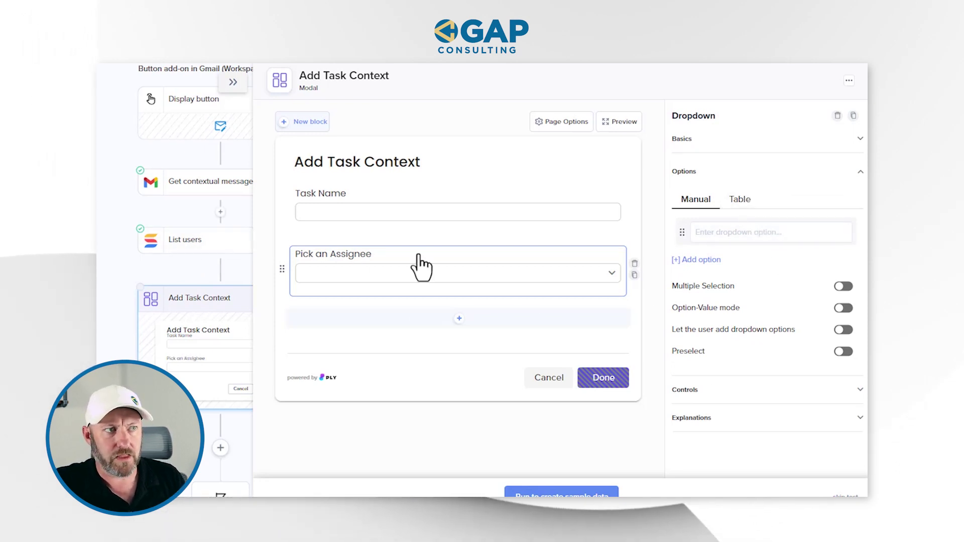
{"action": "left_click", "coordinate": [748, 200]}
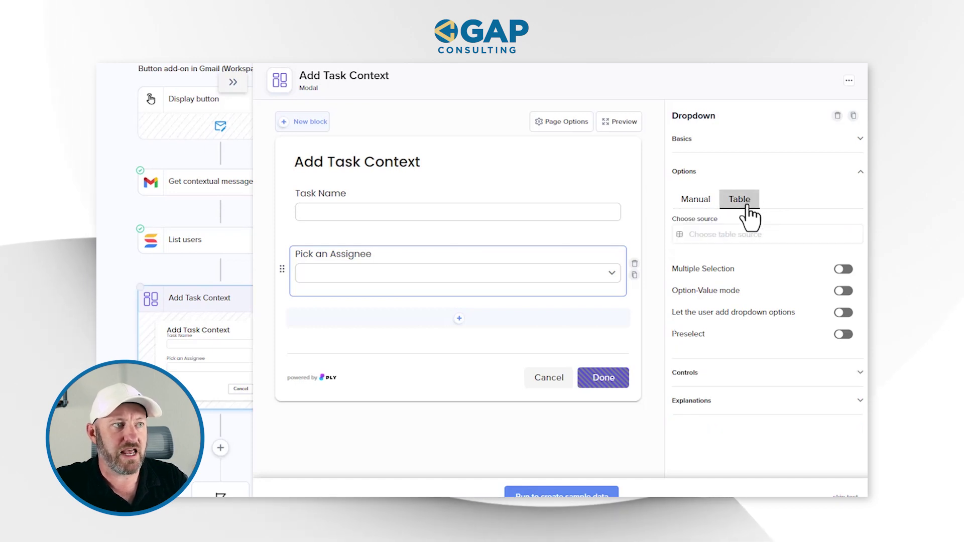
{"action": "left_click", "coordinate": [741, 233]}
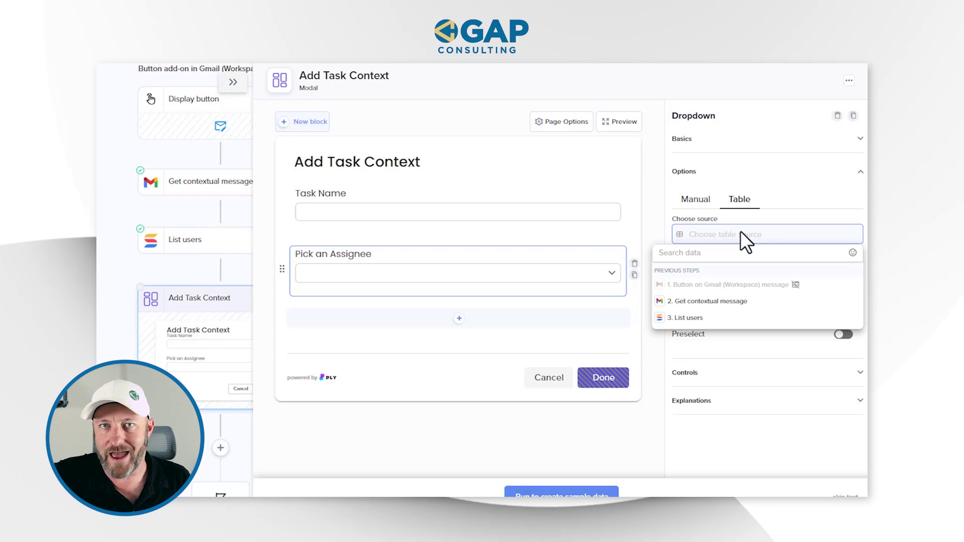
{"action": "left_click", "coordinate": [707, 318]}
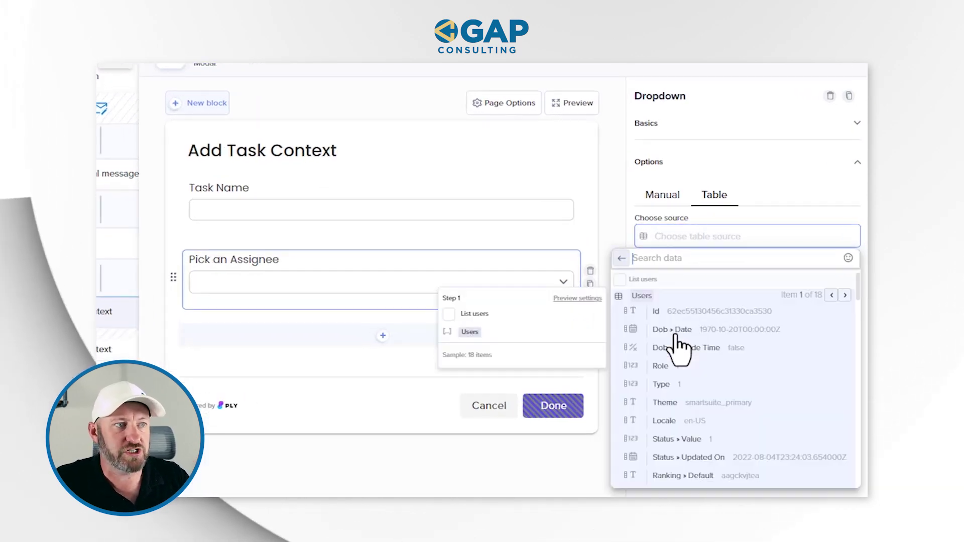
{"action": "left_click", "coordinate": [724, 346]}
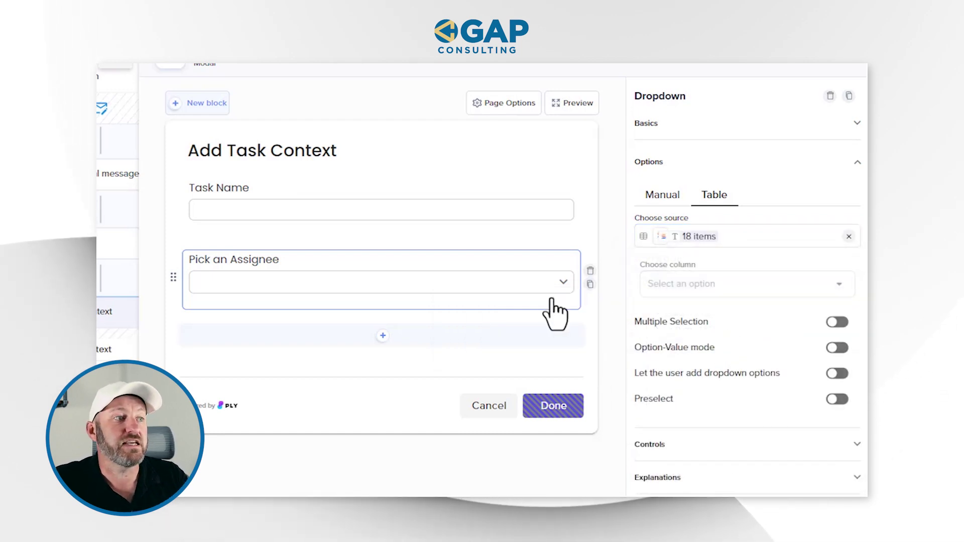
{"action": "left_click", "coordinate": [555, 282]}
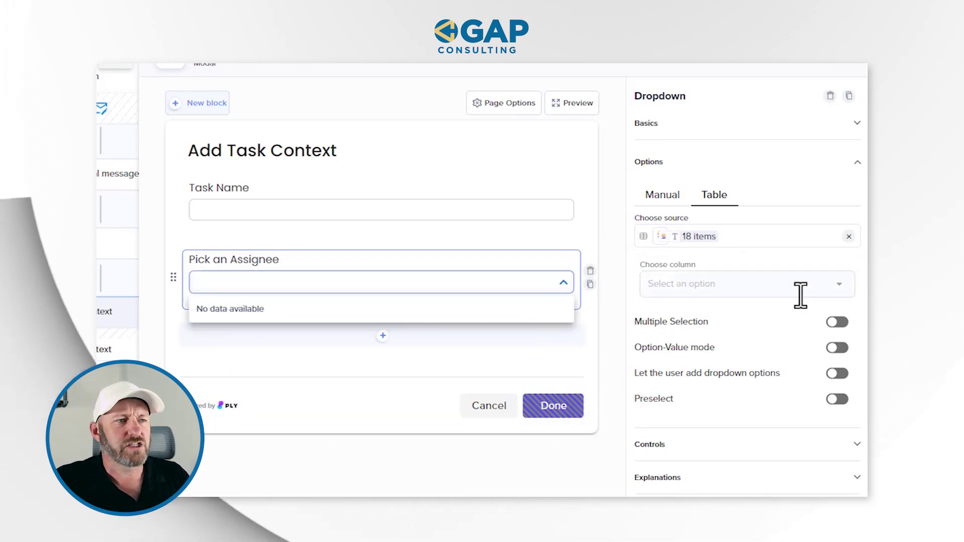
{"action": "left_click", "coordinate": [838, 286]}
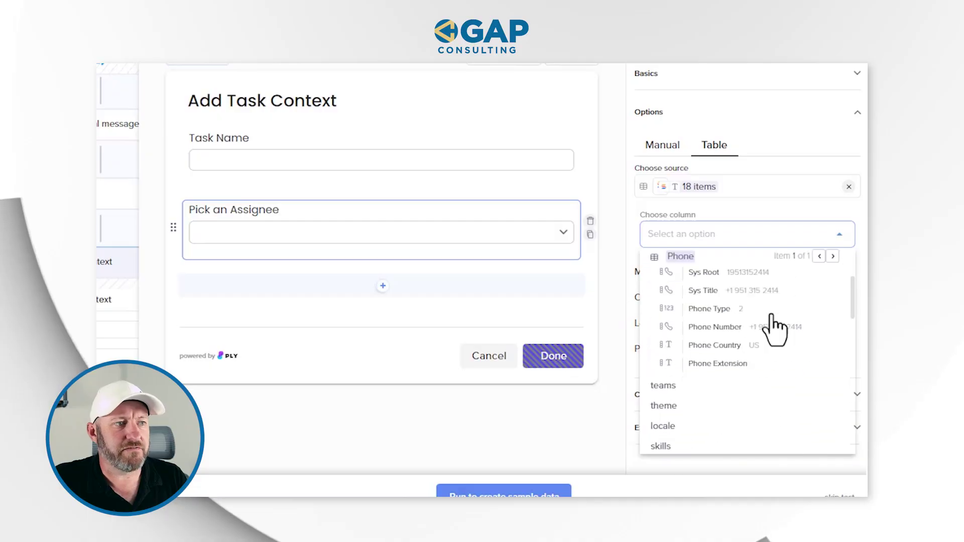
Show each user's full_name as the dropdown option text and store their id as the value.
{"action": "scroll", "coordinate": [769, 326], "scroll_direction": "down", "scroll_amount": 5}
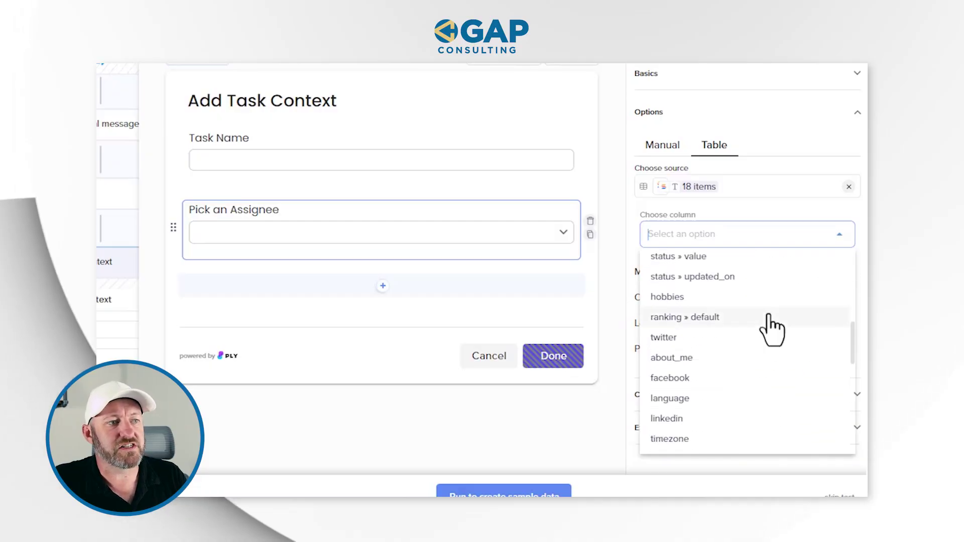
{"action": "scroll", "coordinate": [766, 321], "scroll_direction": "down", "scroll_amount": 10}
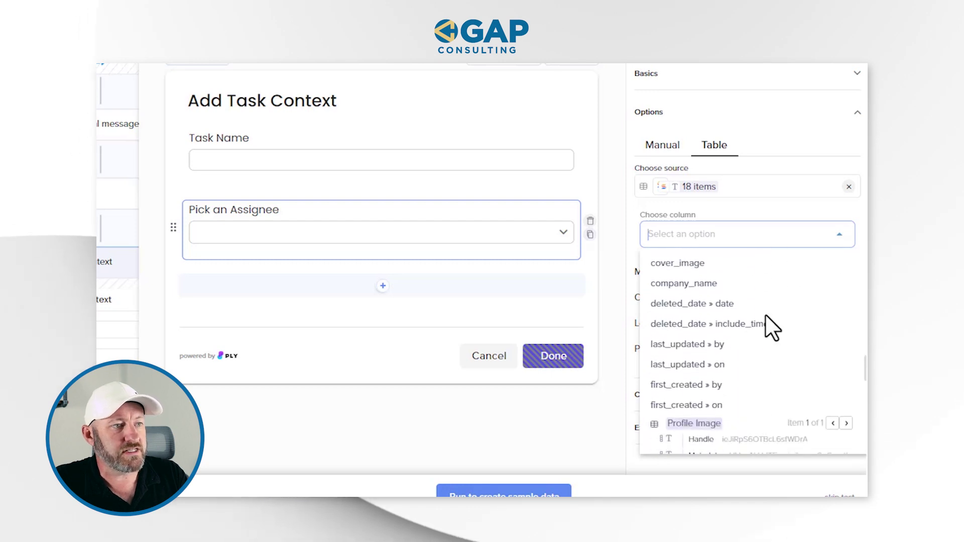
{"action": "scroll", "coordinate": [764, 340], "scroll_direction": "up", "scroll_amount": 5}
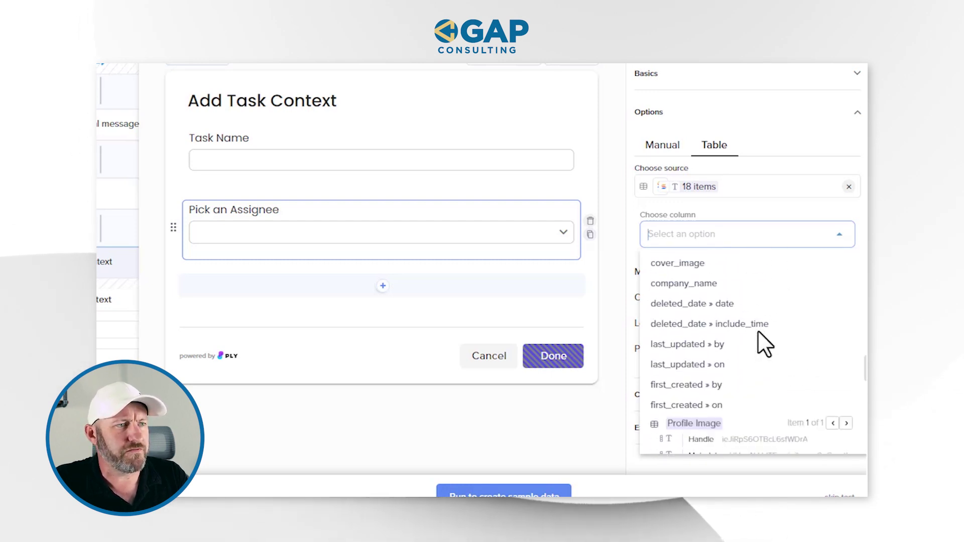
{"action": "scroll", "coordinate": [764, 339], "scroll_direction": "up", "scroll_amount": 5}
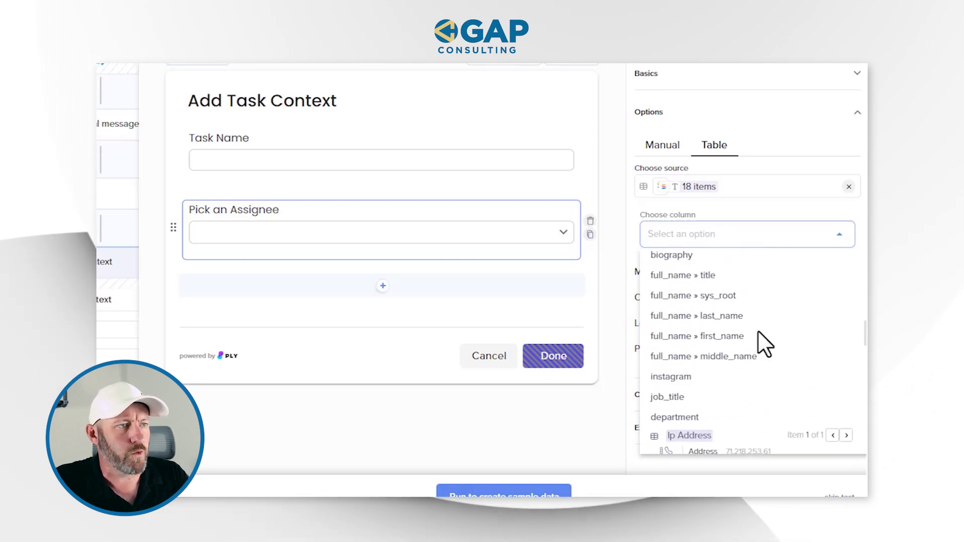
{"action": "left_click", "coordinate": [681, 298]}
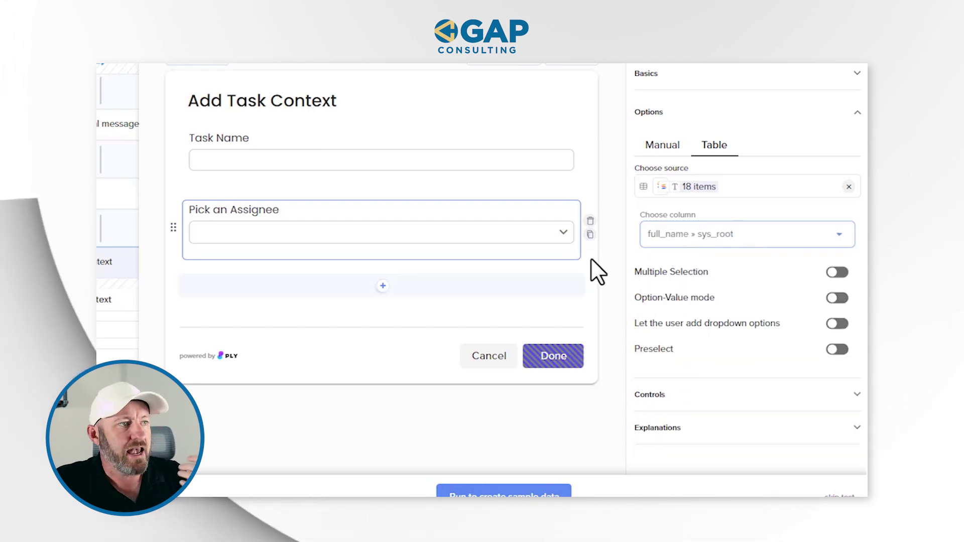
{"action": "left_click", "coordinate": [563, 235]}
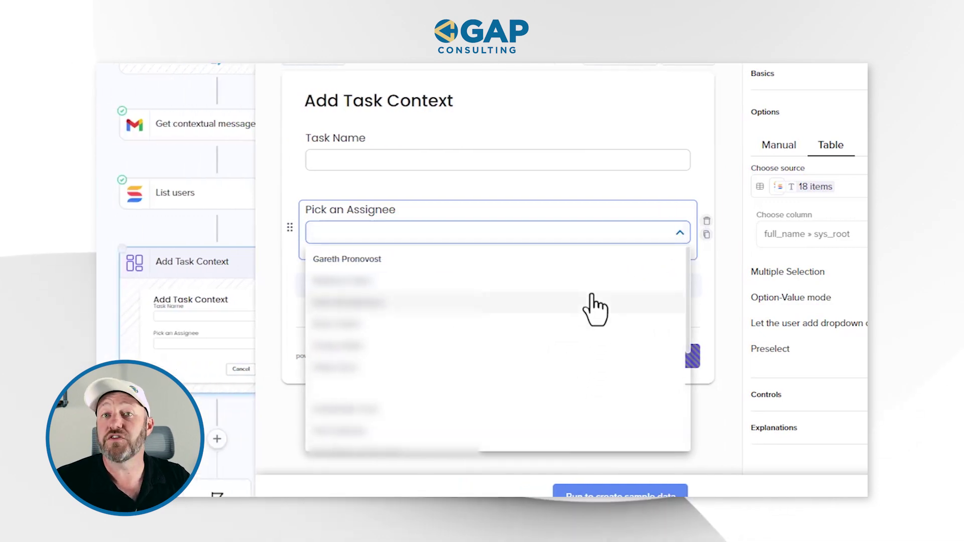
{"action": "left_click", "coordinate": [681, 226]}
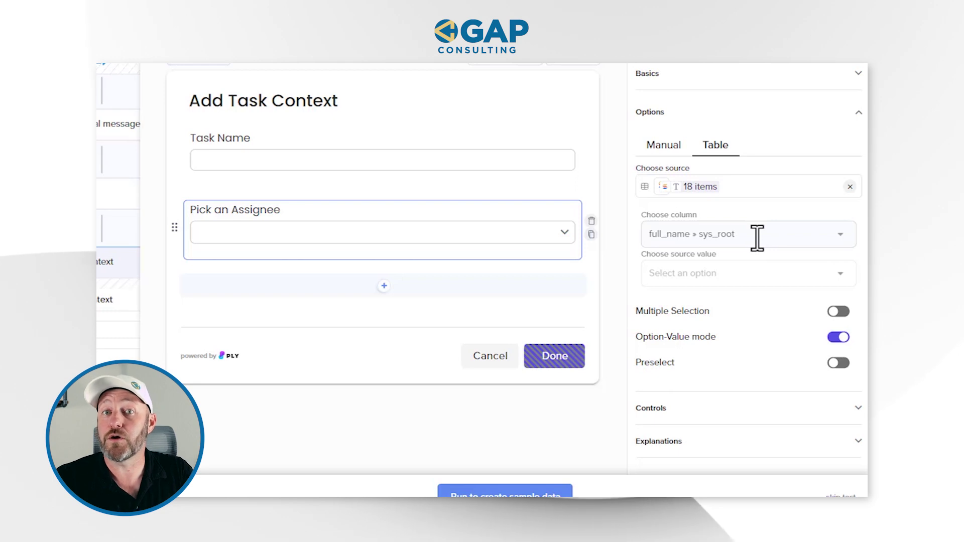
{"action": "left_click", "coordinate": [846, 273]}
{"action": "left_click", "coordinate": [762, 306]}
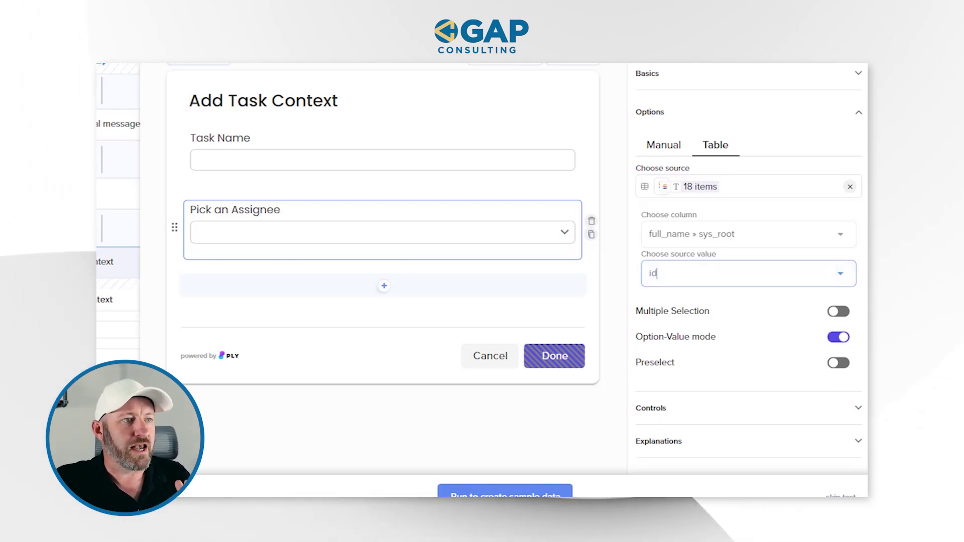
{"action": "left_click", "coordinate": [483, 287]}
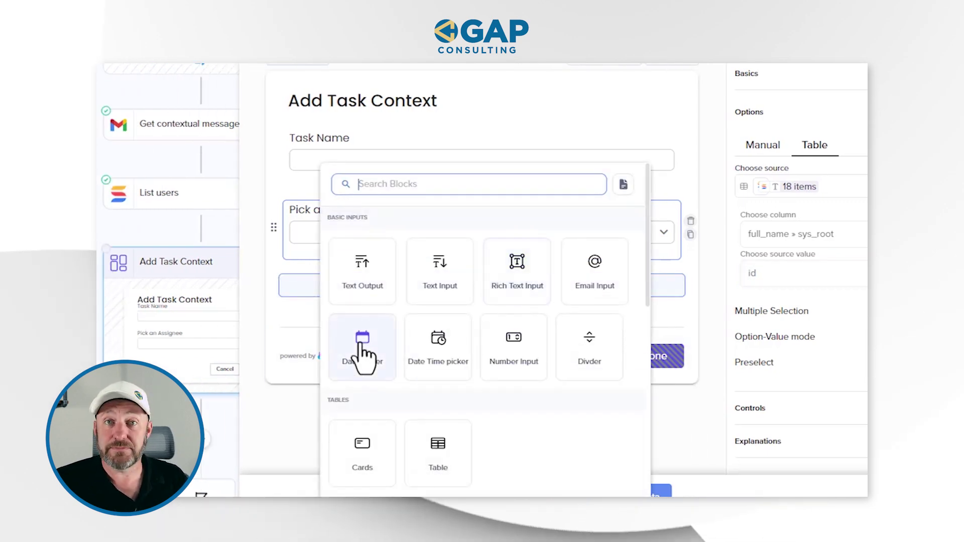
Add a Date field labelled 'Due Date' and mark Pick an Assignee as required.
{"action": "left_click", "coordinate": [359, 354]}
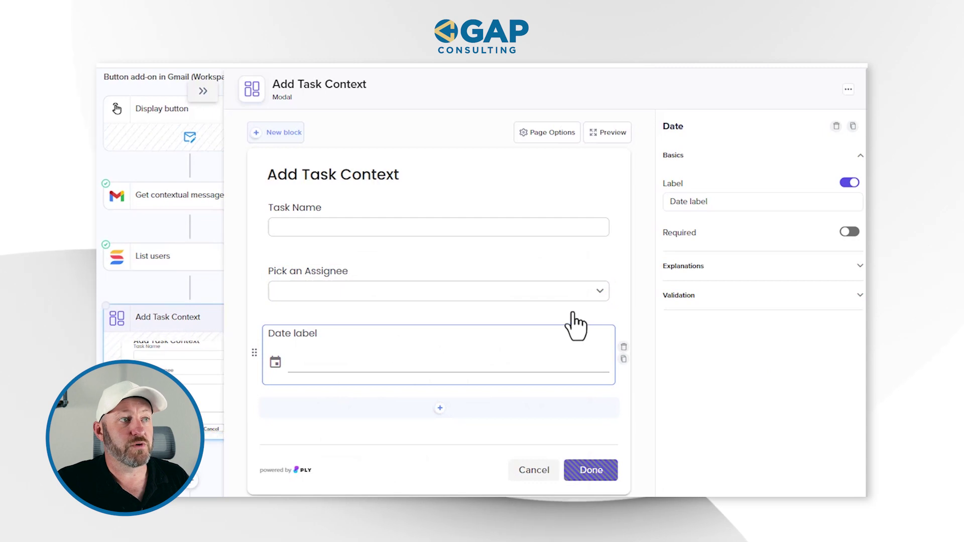
{"action": "triple_click", "coordinate": [701, 201]}
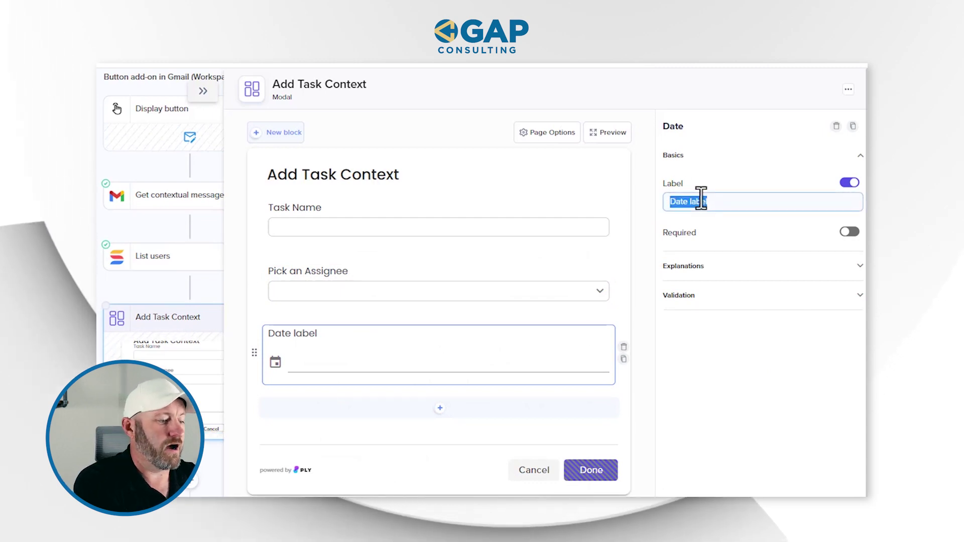
{"action": "type", "text": "Due Date"}
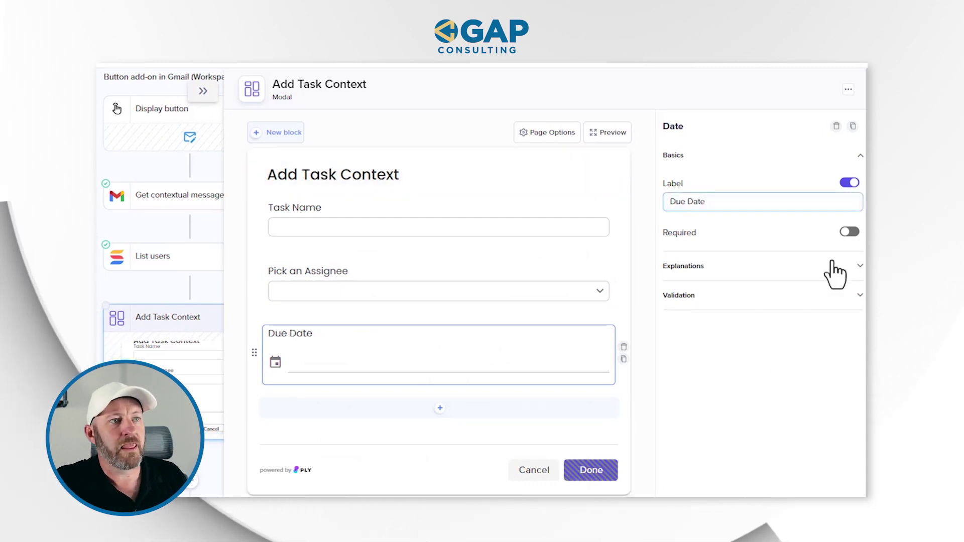
{"action": "left_click", "coordinate": [459, 289]}
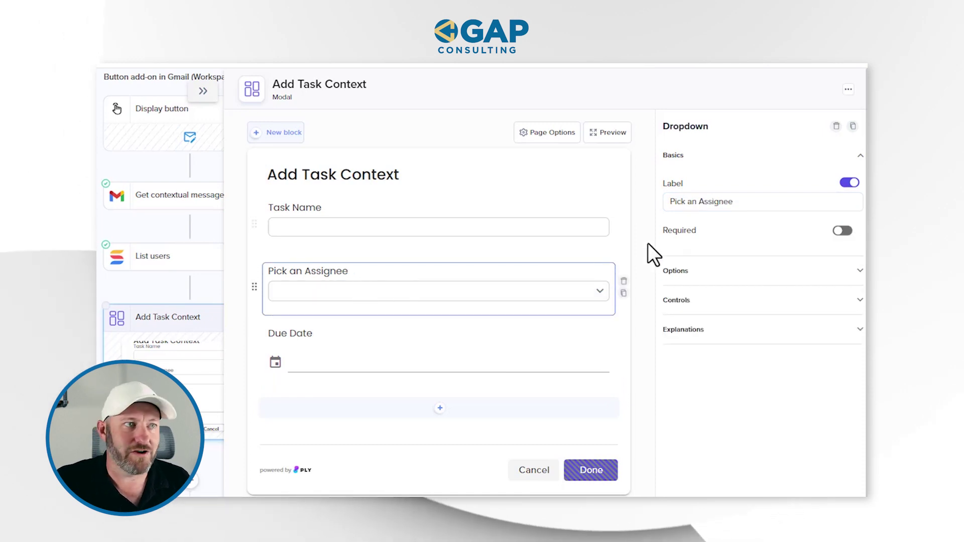
{"action": "left_click", "coordinate": [841, 231]}
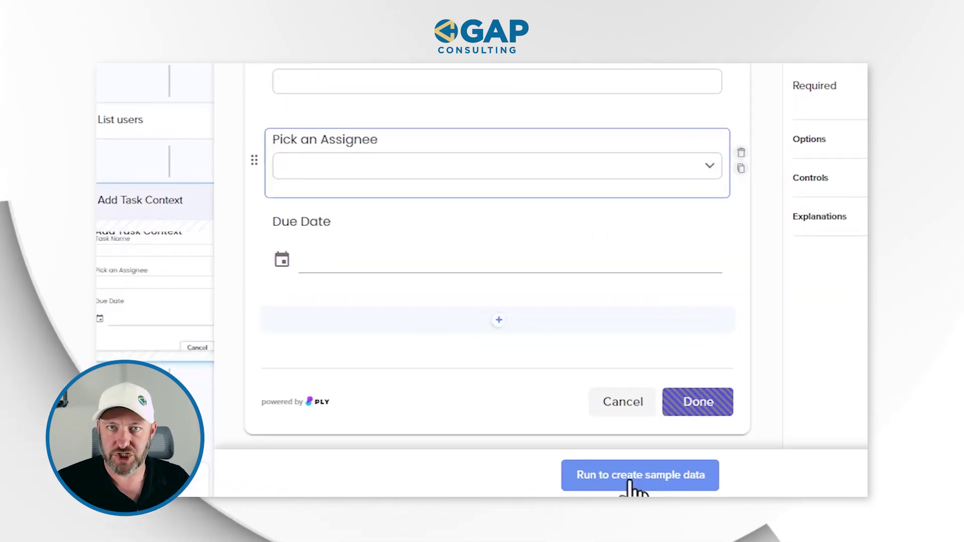
Run the form with task 'Sample Task', a chosen assignee and due date July 12, 2023.
{"action": "left_click", "coordinate": [634, 486]}
{"action": "left_click", "coordinate": [557, 245]}
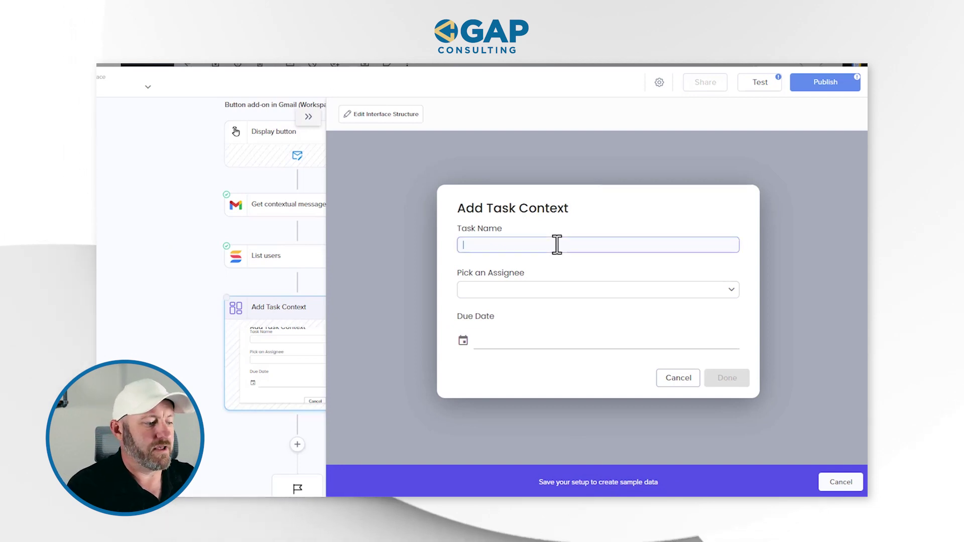
{"action": "type", "text": "Sample Task"}
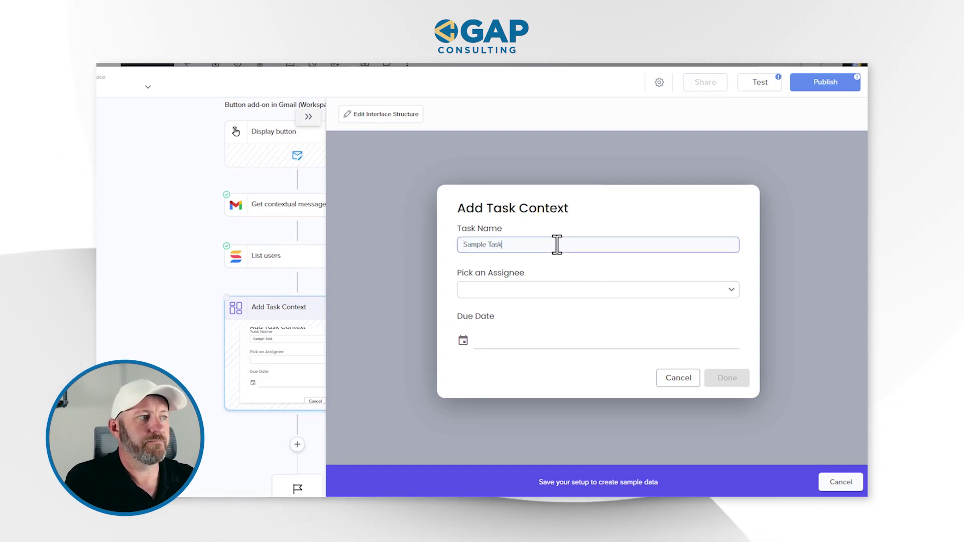
{"action": "left_click", "coordinate": [579, 295]}
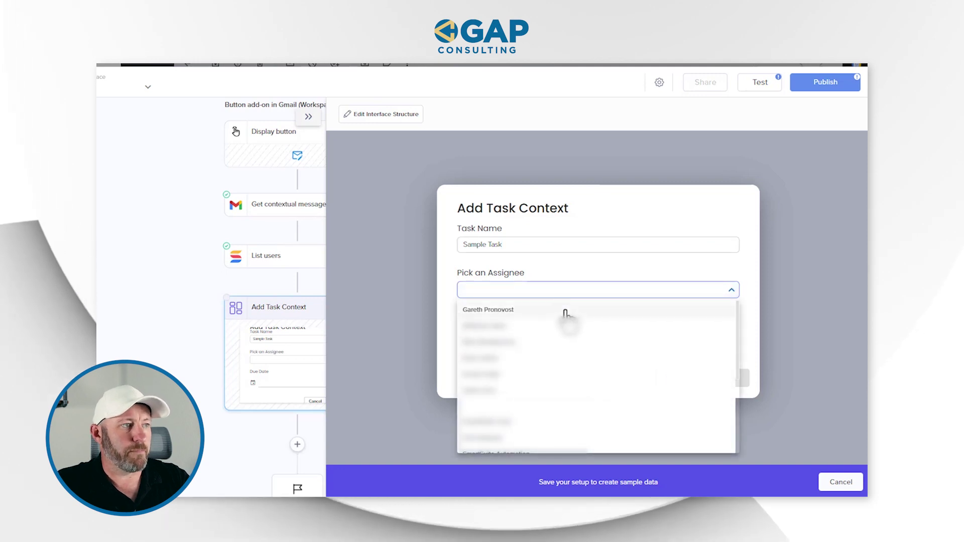
{"action": "left_click", "coordinate": [566, 312]}
{"action": "left_click", "coordinate": [541, 345]}
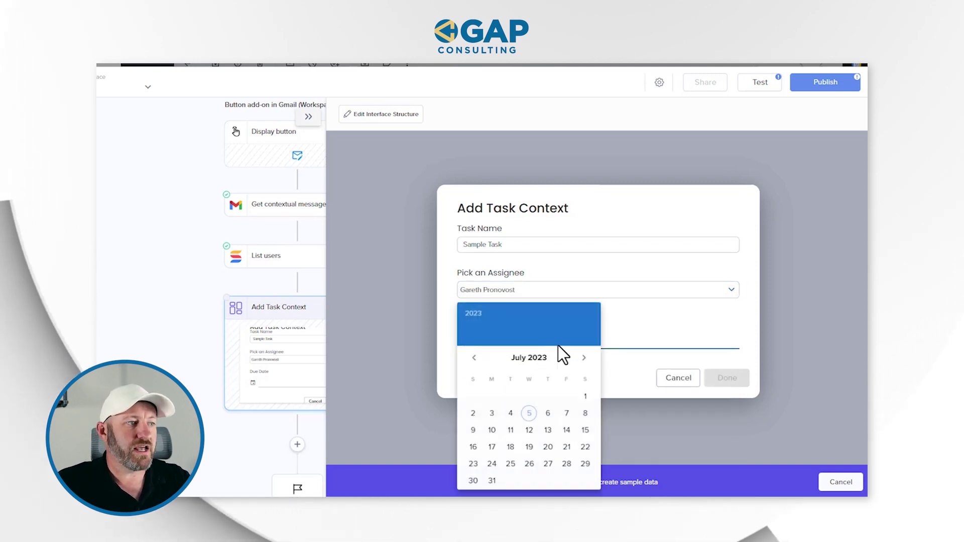
{"action": "left_click", "coordinate": [530, 432]}
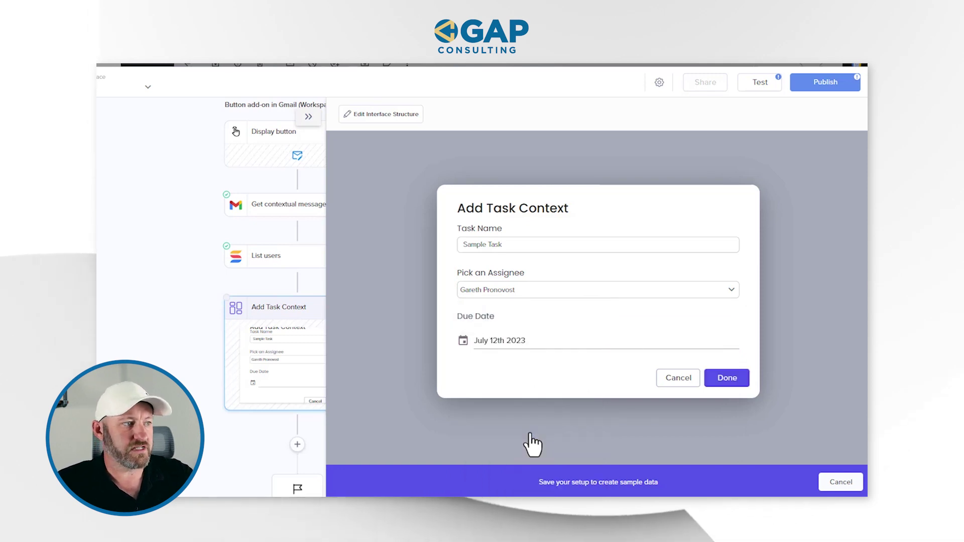
{"action": "left_click", "coordinate": [727, 380]}
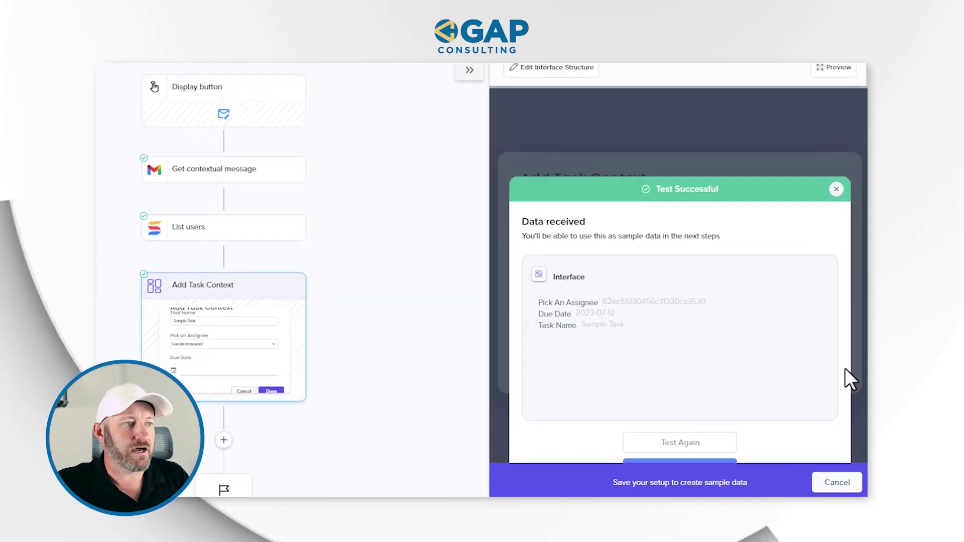
Check the returned due date and assignee id, then insert a step after Add Task Context.
{"action": "left_click_drag", "start_coordinate": [578, 314], "coordinate": [592, 313]}
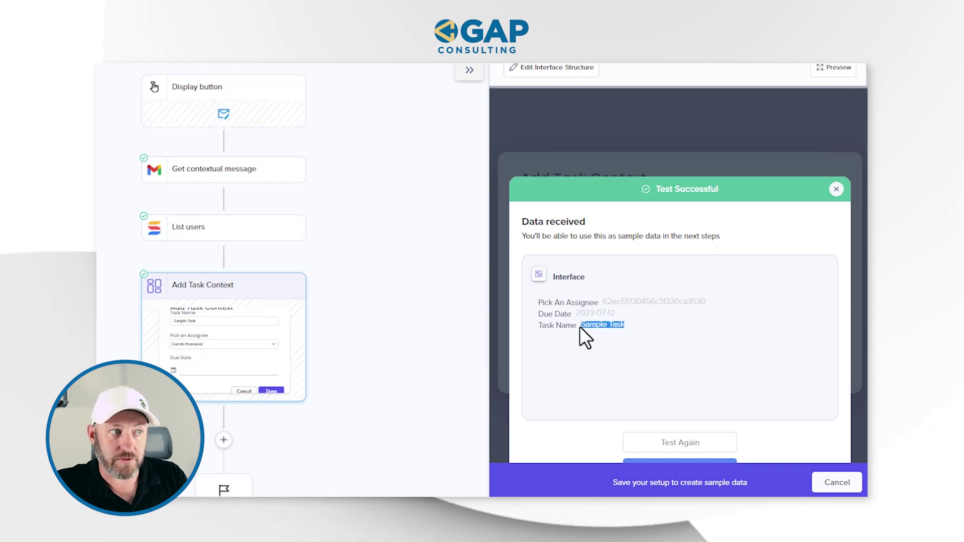
{"action": "left_click_drag", "start_coordinate": [710, 303], "coordinate": [600, 303]}
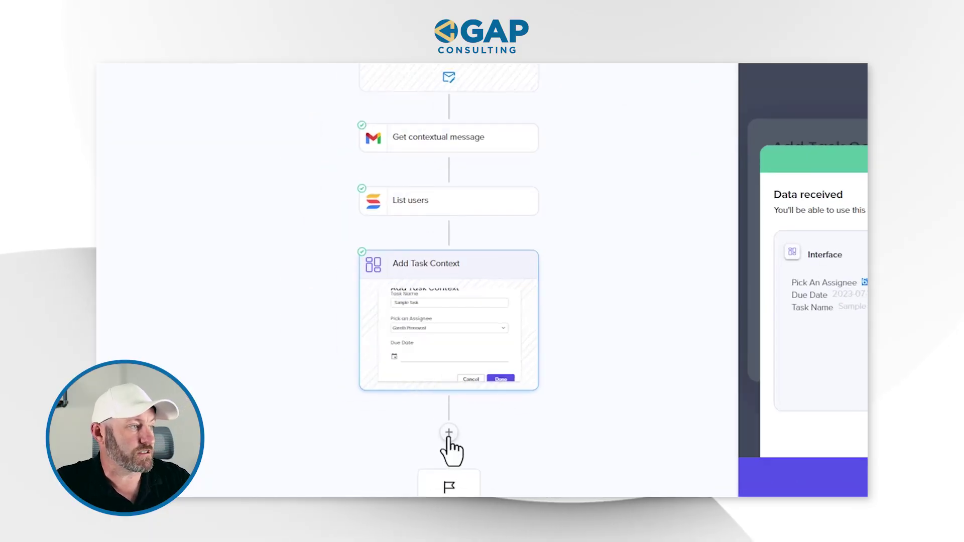
{"action": "left_click", "coordinate": [448, 433]}
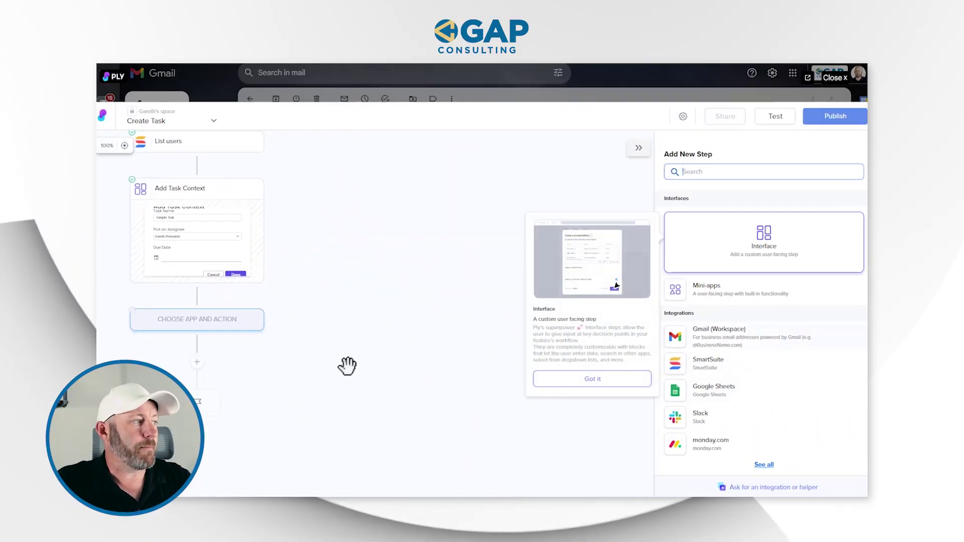
Set the new step to SmartSuite 'Create a record' using the SmartSuite account connection.
{"action": "left_click", "coordinate": [708, 365]}
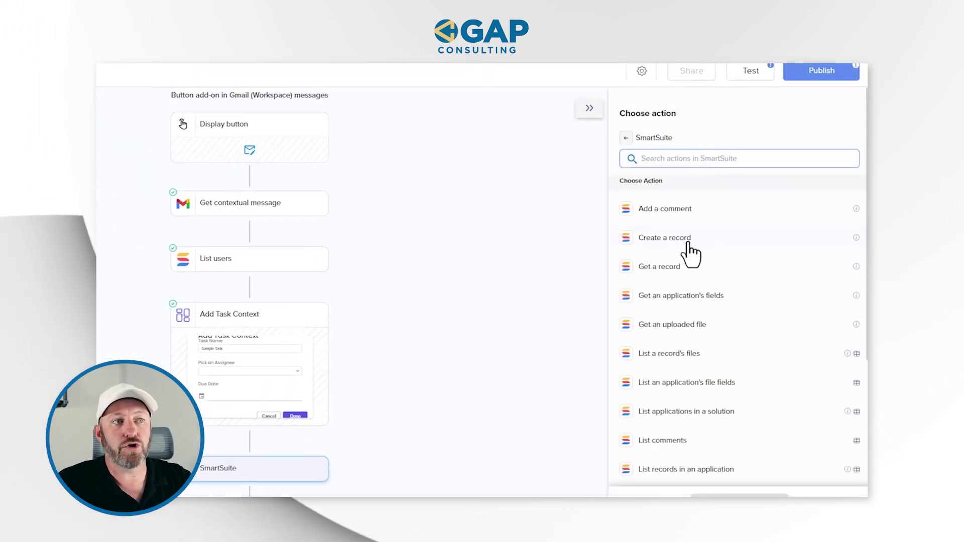
{"action": "left_click", "coordinate": [686, 240]}
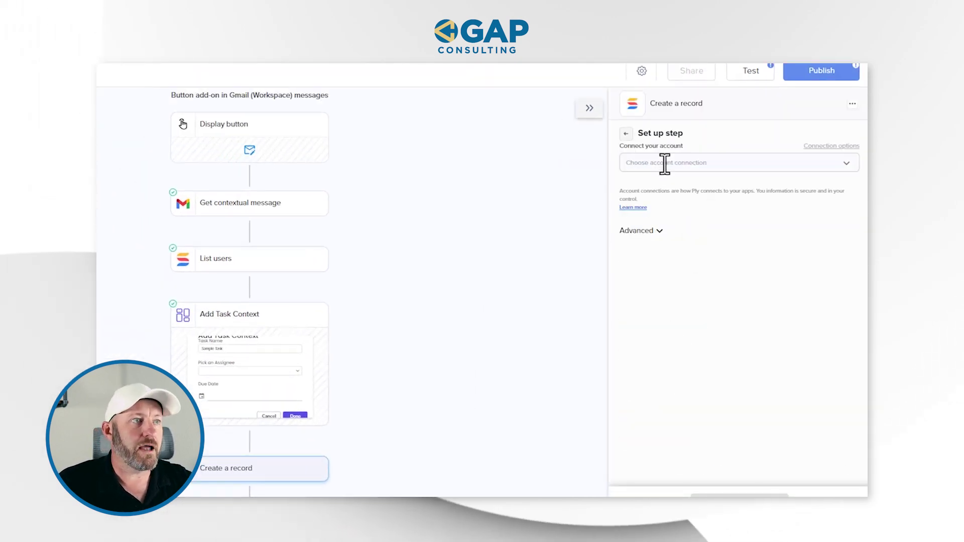
{"action": "left_click", "coordinate": [665, 164]}
{"action": "left_click", "coordinate": [684, 208]}
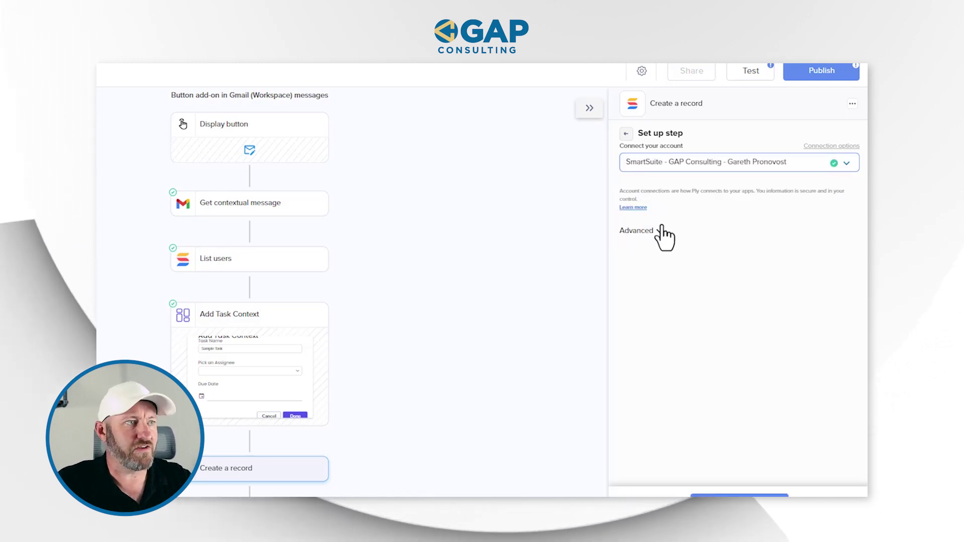
{"action": "scroll", "coordinate": [799, 427], "scroll_direction": "down", "scroll_amount": 1}
{"action": "left_click", "coordinate": [749, 490]}
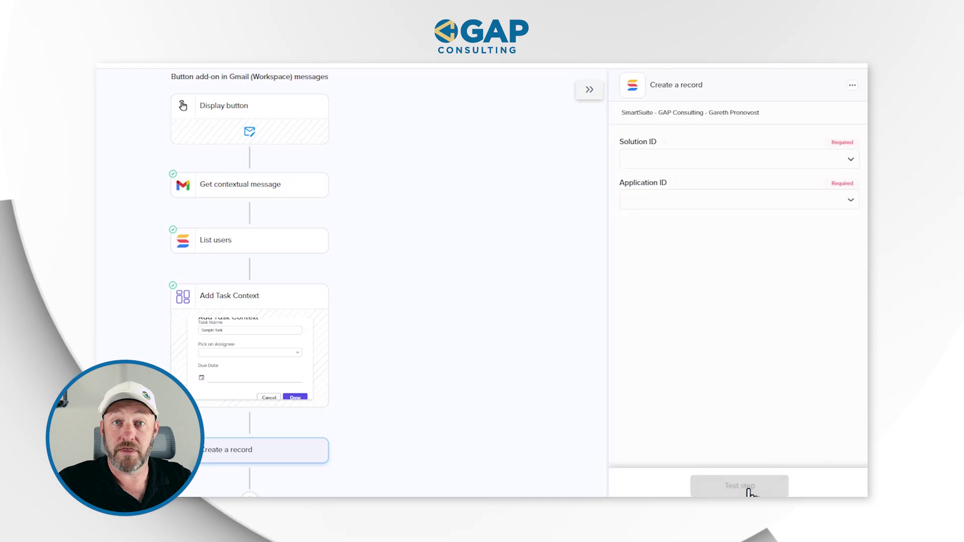
Point the record at the Tasks application in the Task Management solution.
{"action": "left_click", "coordinate": [674, 160]}
{"action": "type", "text": "tas"}
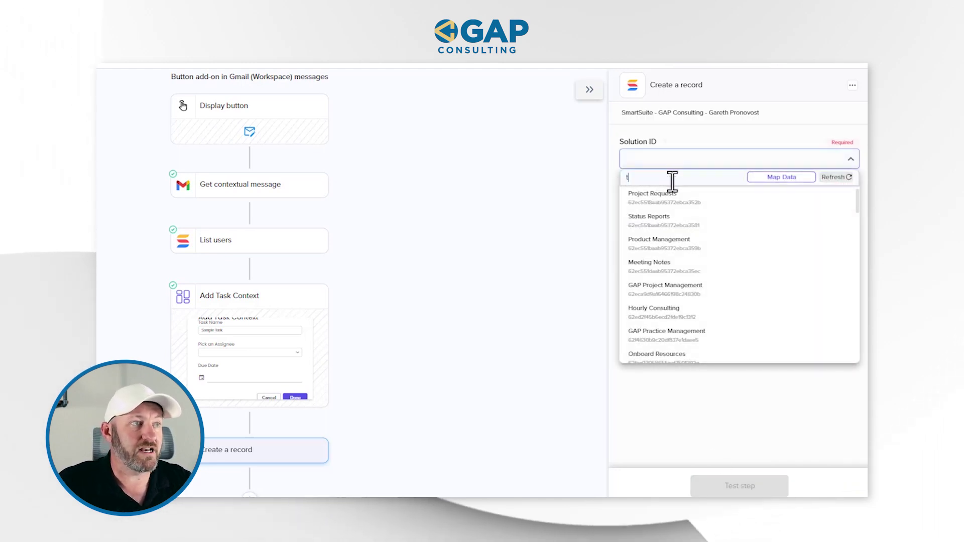
{"action": "left_click", "coordinate": [657, 199]}
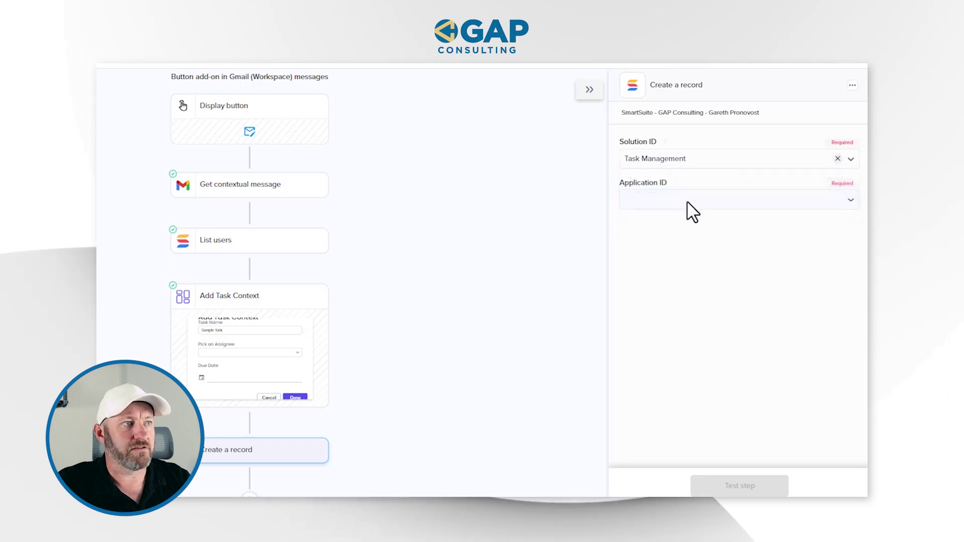
{"action": "left_click", "coordinate": [693, 203]}
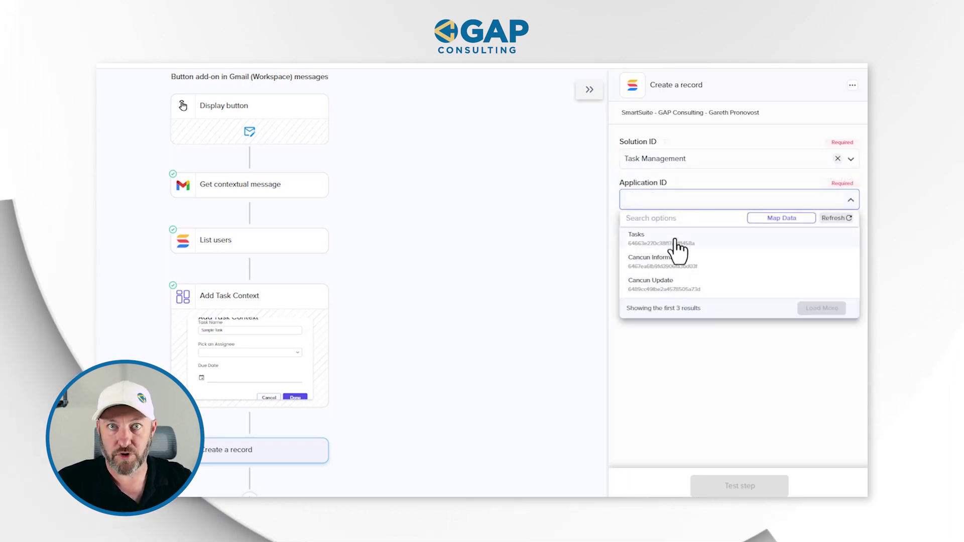
{"action": "left_click", "coordinate": [678, 240]}
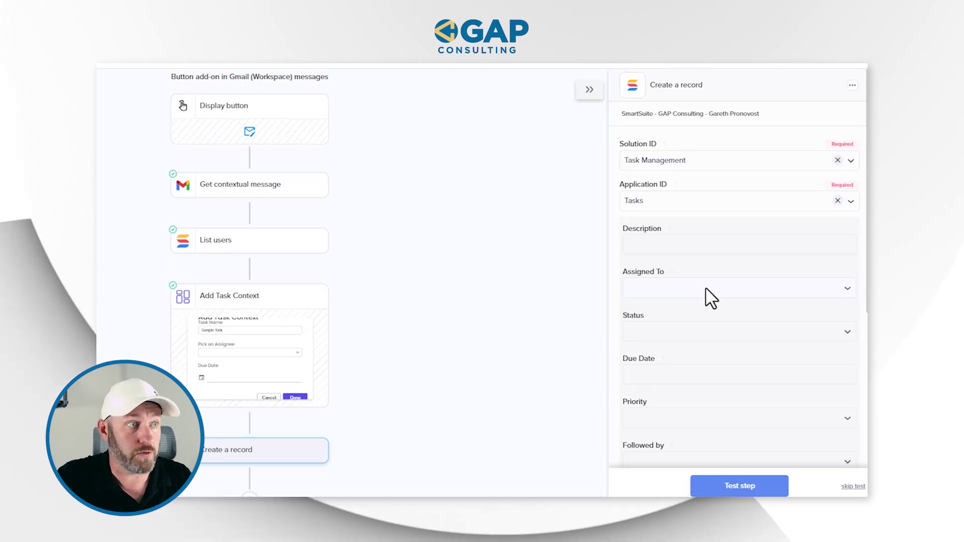
Fill the record's Description with the Gmail message's plain text body.
{"action": "left_click", "coordinate": [724, 249]}
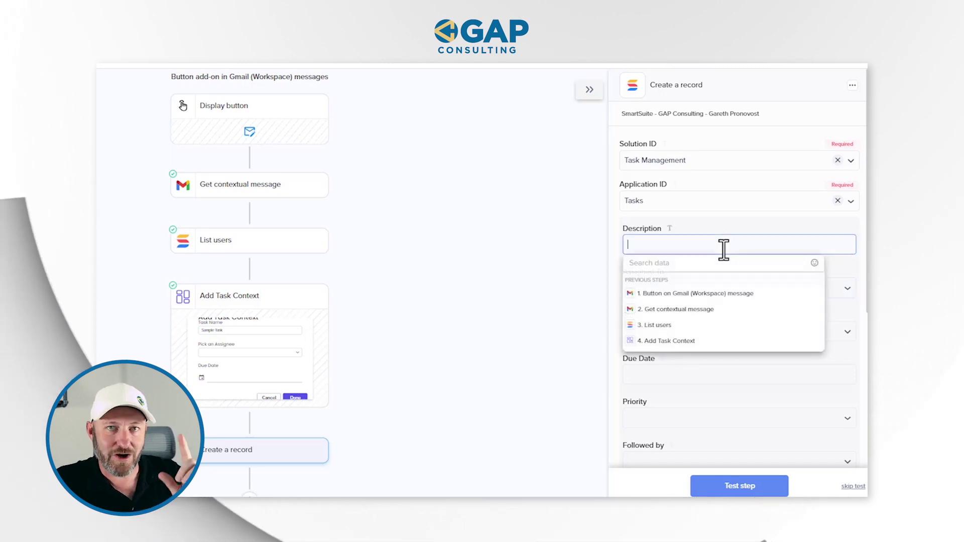
{"action": "left_click", "coordinate": [737, 310]}
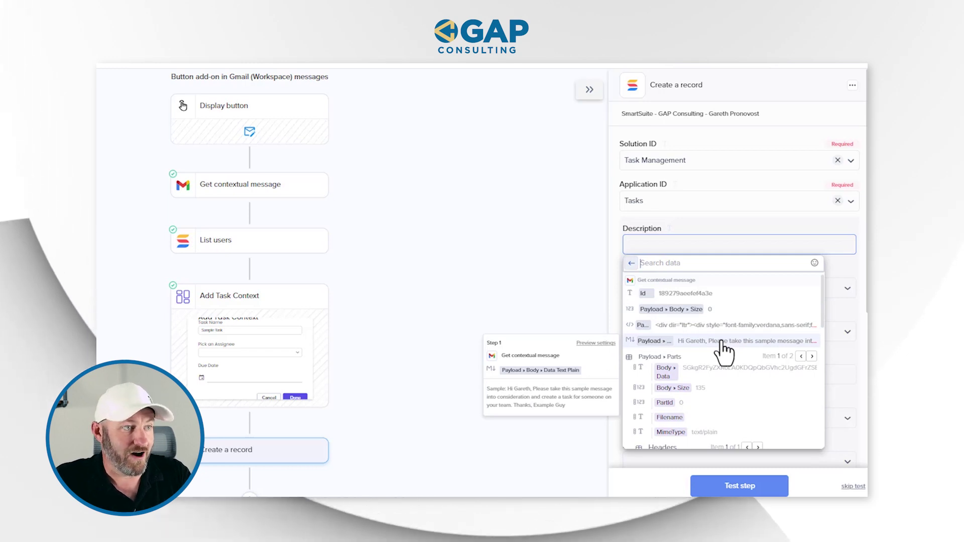
{"action": "left_click", "coordinate": [722, 342]}
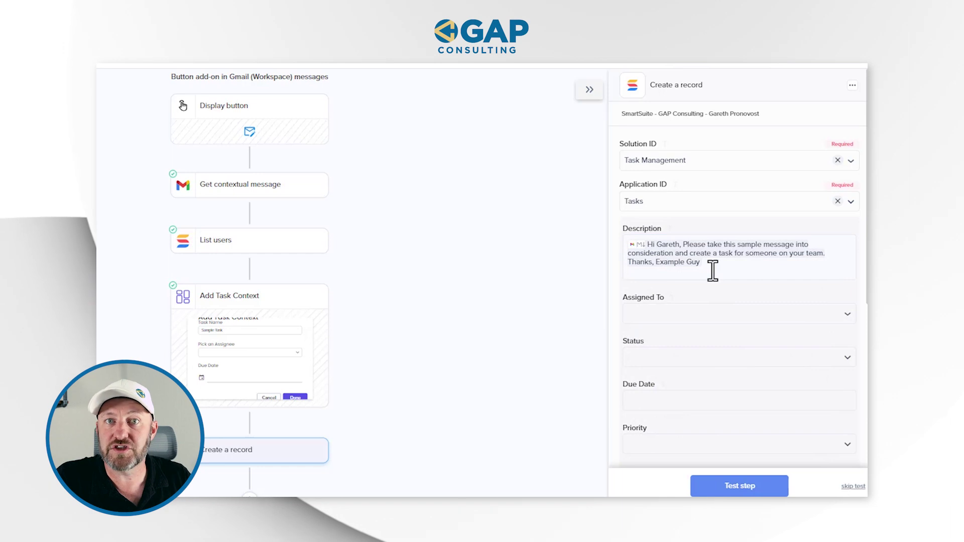
Map Assigned To to Add Task Context's Pick an Assignee value.
{"action": "left_click", "coordinate": [732, 320]}
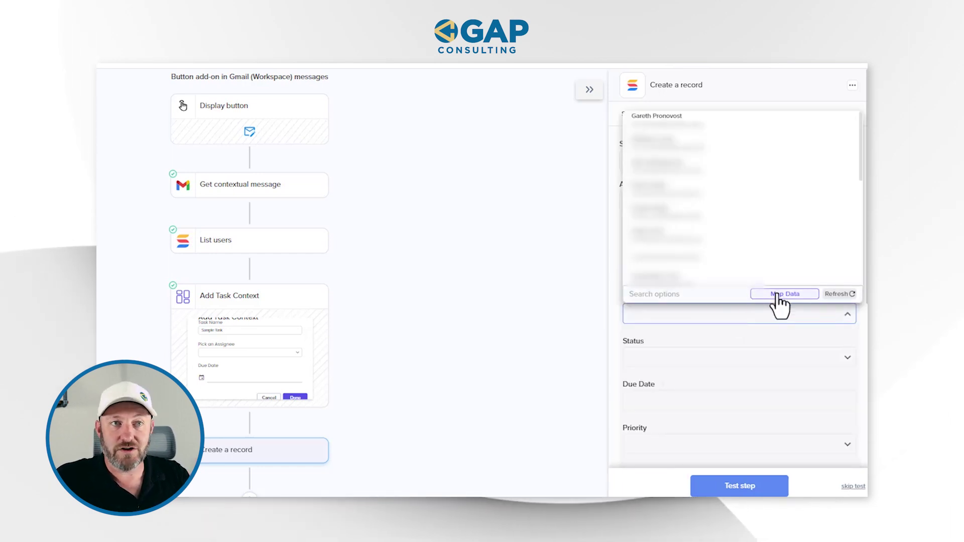
{"action": "left_click", "coordinate": [776, 295]}
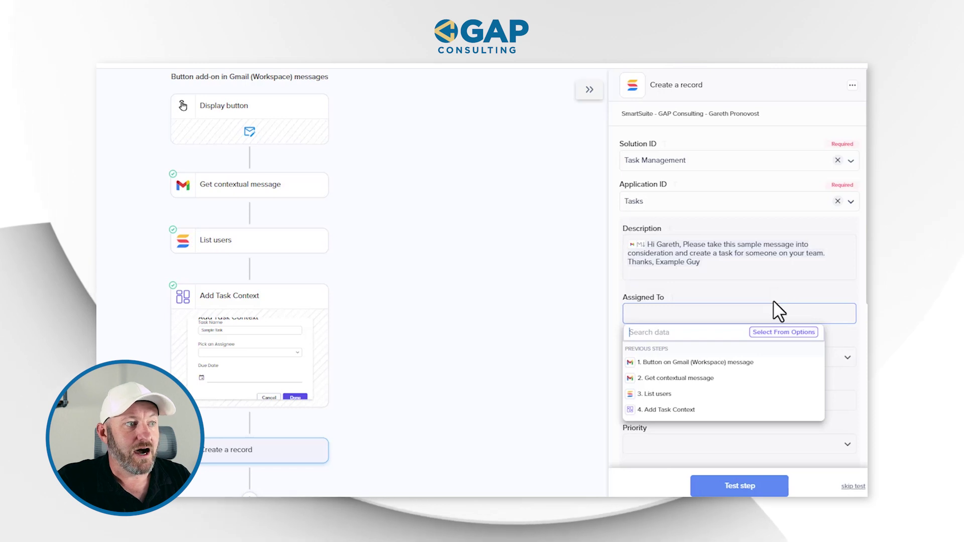
{"action": "left_click", "coordinate": [701, 410]}
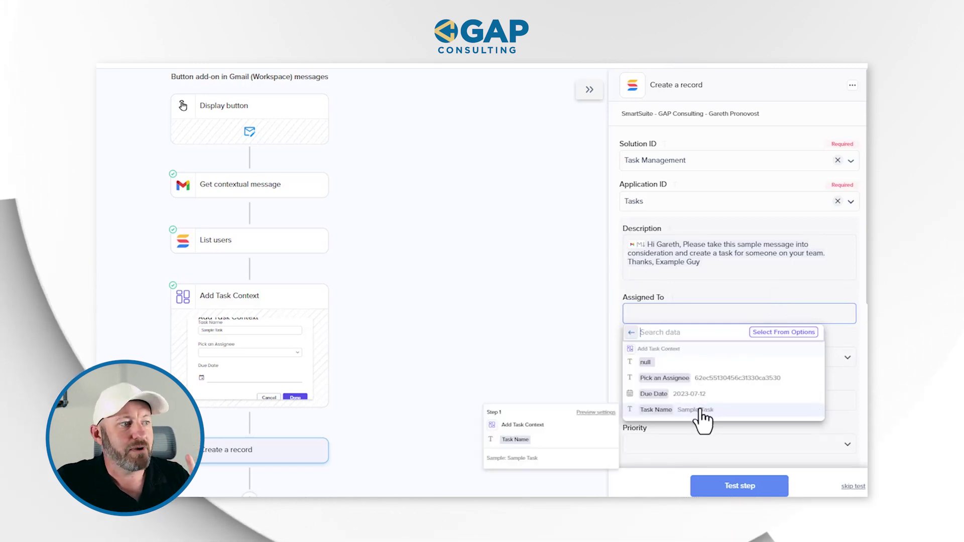
{"action": "left_click", "coordinate": [688, 381]}
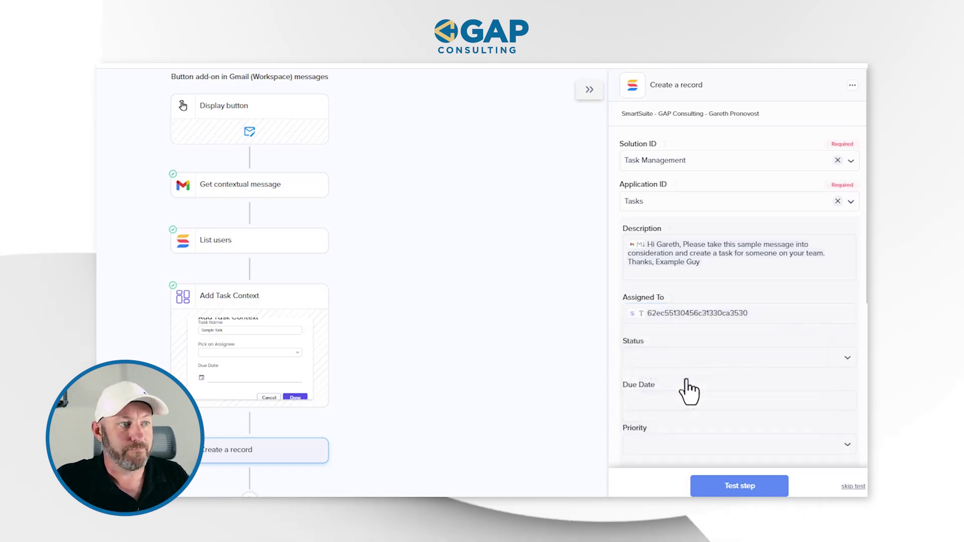
Set Status to Backlog and map Due Date to Add Task Context's Due Date.
{"action": "left_click", "coordinate": [698, 360]}
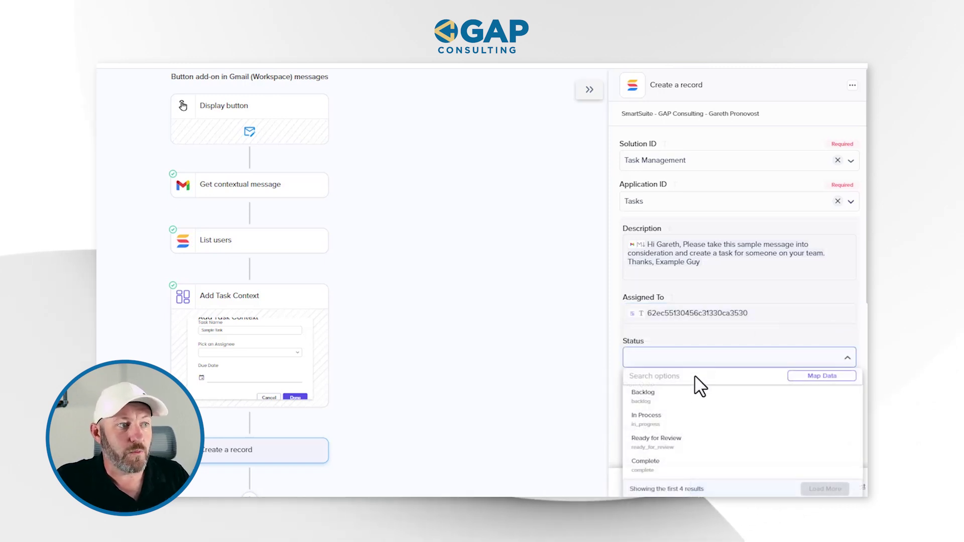
{"action": "left_click", "coordinate": [686, 400]}
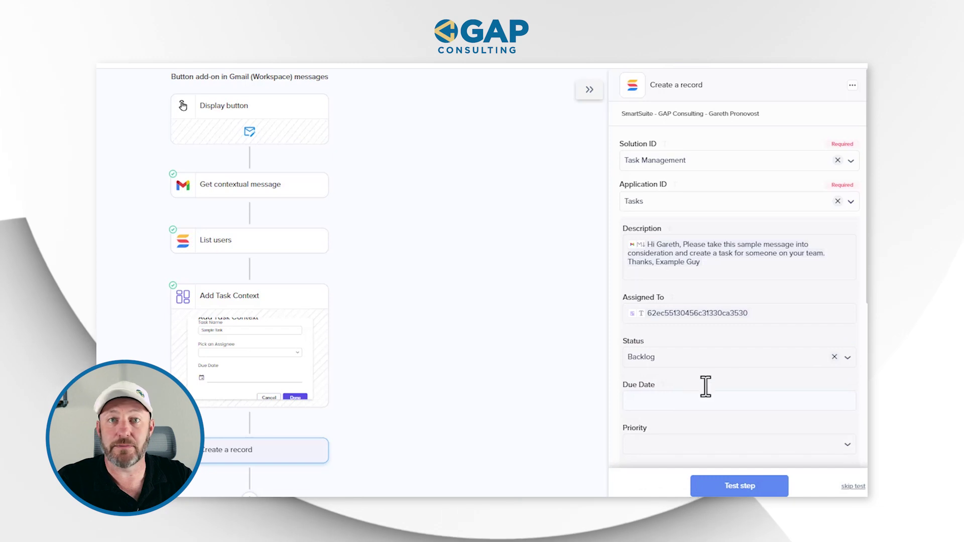
{"action": "scroll", "coordinate": [744, 369], "scroll_direction": "down", "scroll_amount": 2}
{"action": "left_click", "coordinate": [728, 294]}
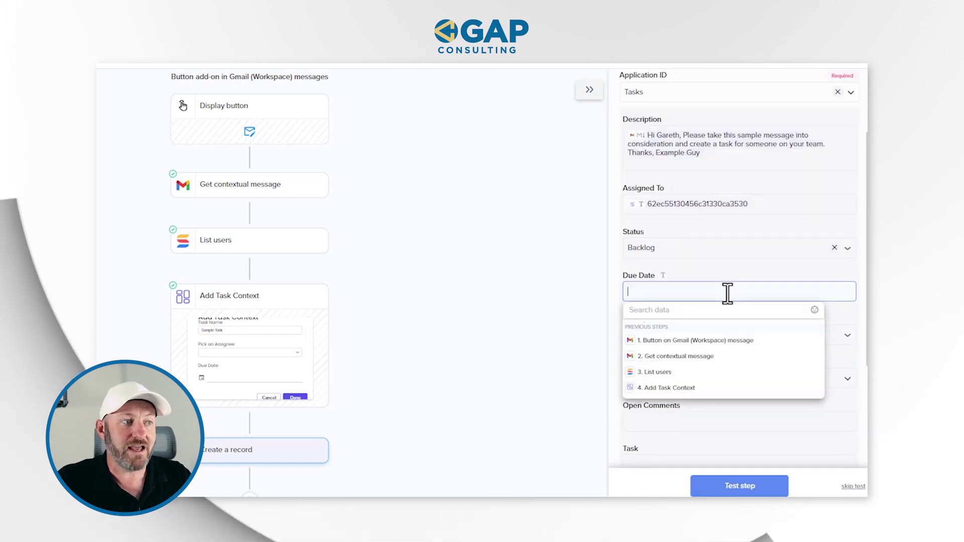
{"action": "left_click", "coordinate": [710, 390]}
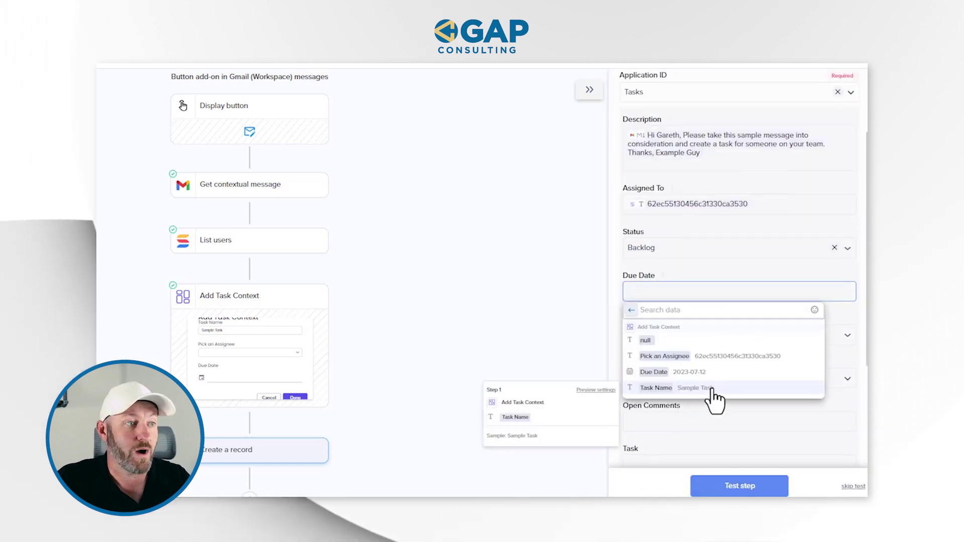
{"action": "left_click", "coordinate": [705, 373]}
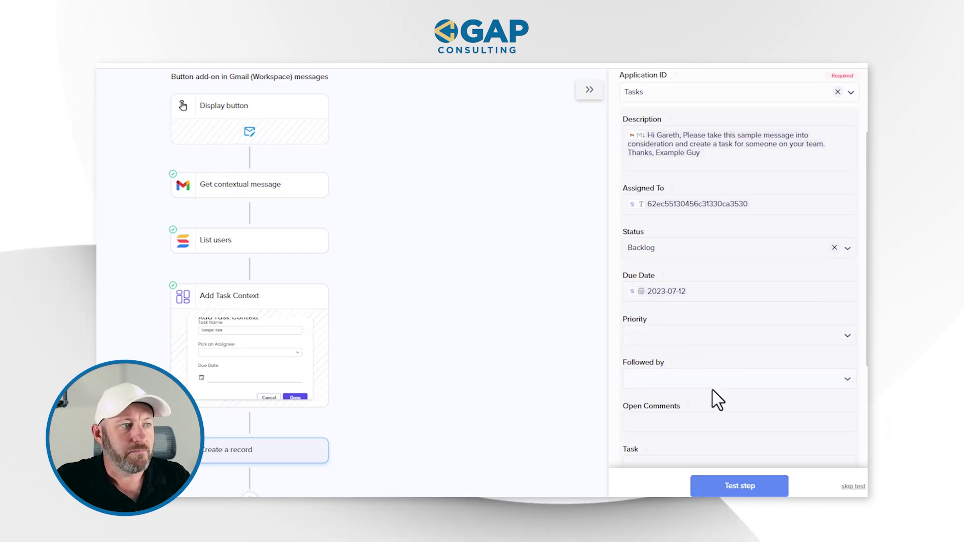
Map the Task field to Add Task Context's Task Name.
{"action": "scroll", "coordinate": [718, 391], "scroll_direction": "down", "scroll_amount": 2}
{"action": "left_click", "coordinate": [700, 359]}
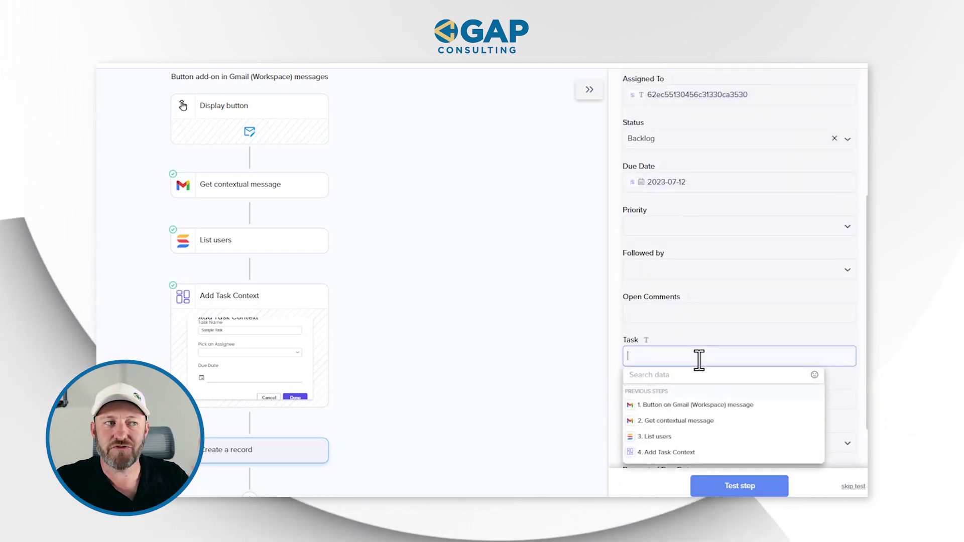
{"action": "left_click", "coordinate": [696, 454]}
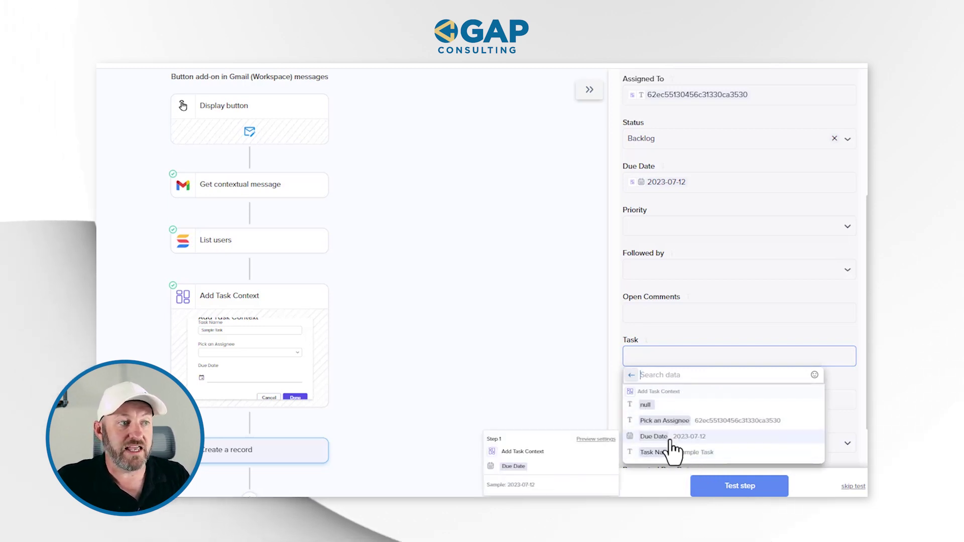
{"action": "left_click", "coordinate": [682, 452]}
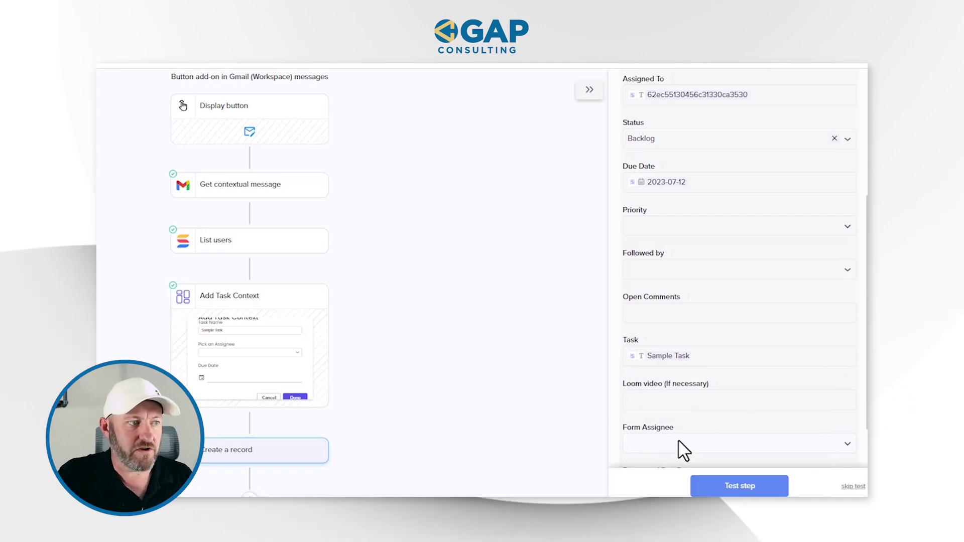
Test the Create a record step, adding a Backlog 'Sample Task' record due Jul 12.
{"action": "left_click", "coordinate": [756, 486]}
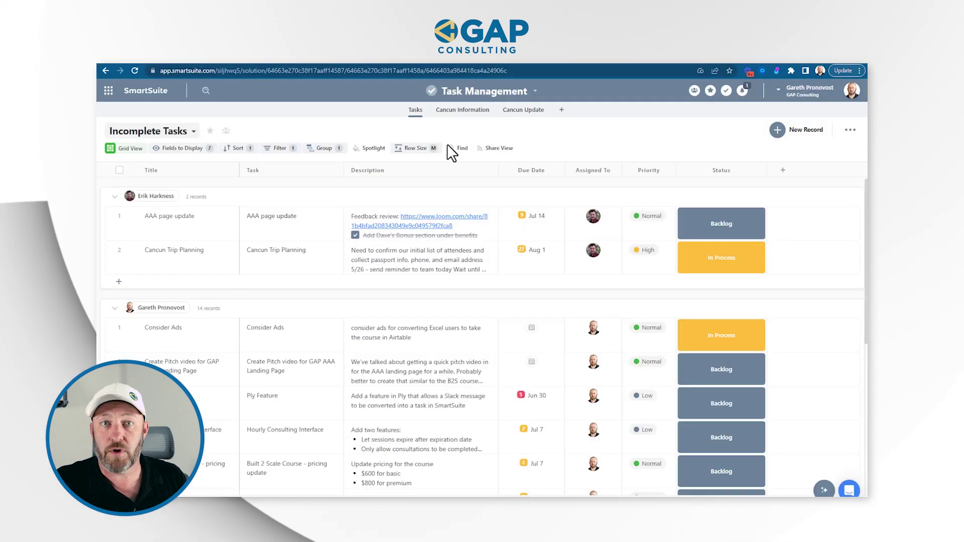
{"action": "scroll", "coordinate": [354, 357], "scroll_direction": "down", "scroll_amount": 7}
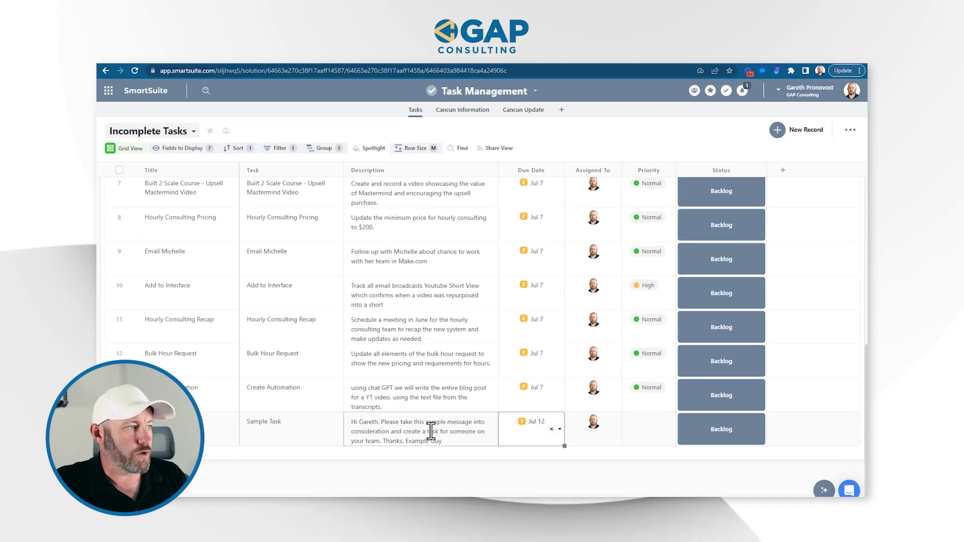
Review the Sample Task record's full description and row in SmartSuite, then return to Gmail.
{"action": "left_click", "coordinate": [396, 433]}
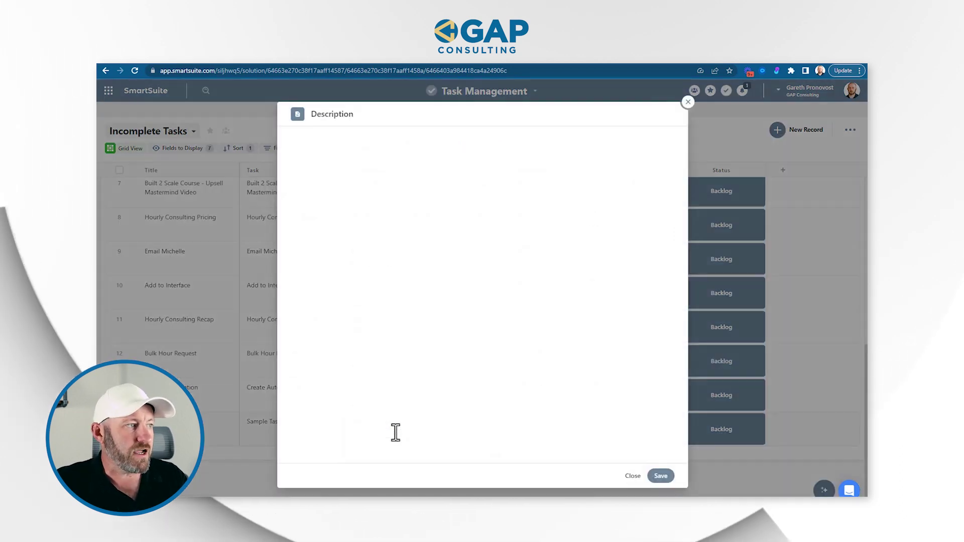
{"action": "left_click", "coordinate": [688, 102]}
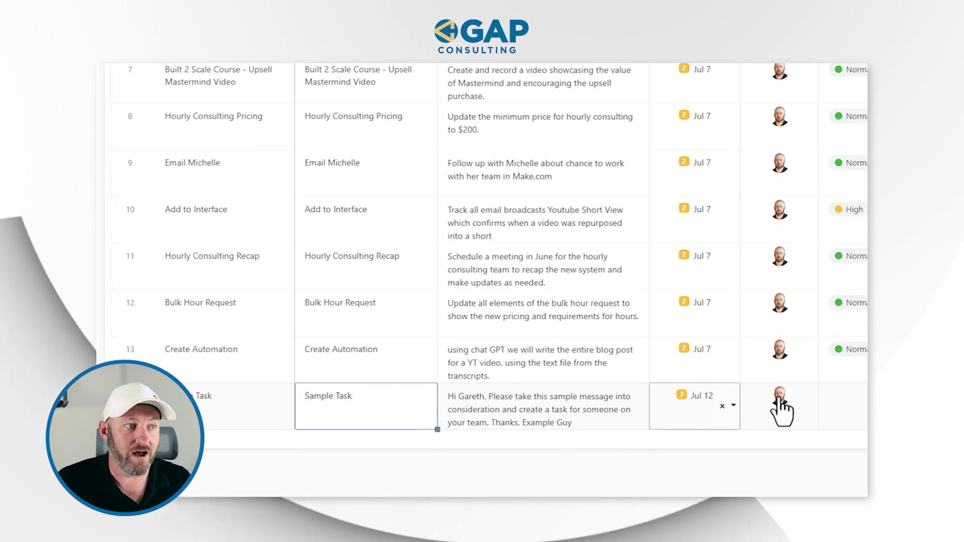
{"action": "scroll", "coordinate": [719, 402], "scroll_direction": "right", "scroll_amount": 5}
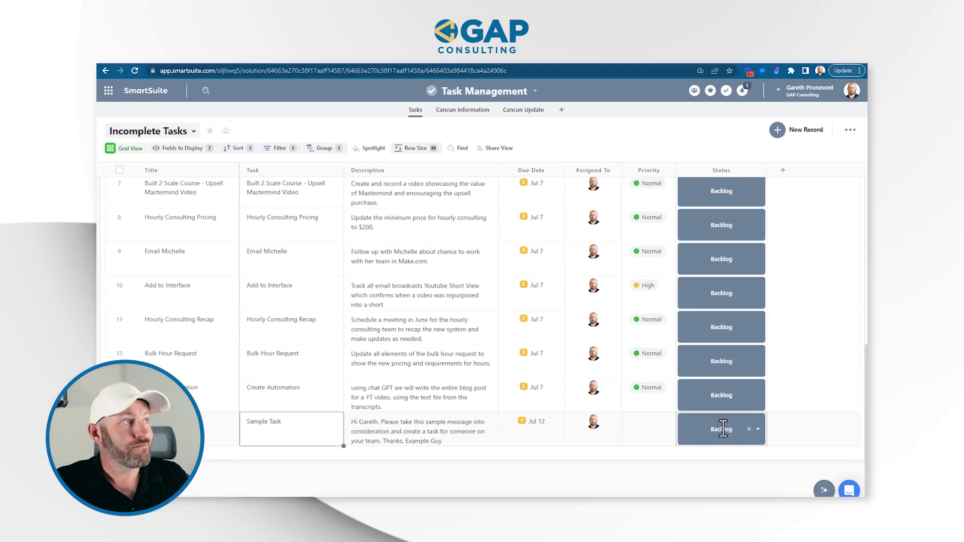
{"action": "left_click", "coordinate": [133, 67]}
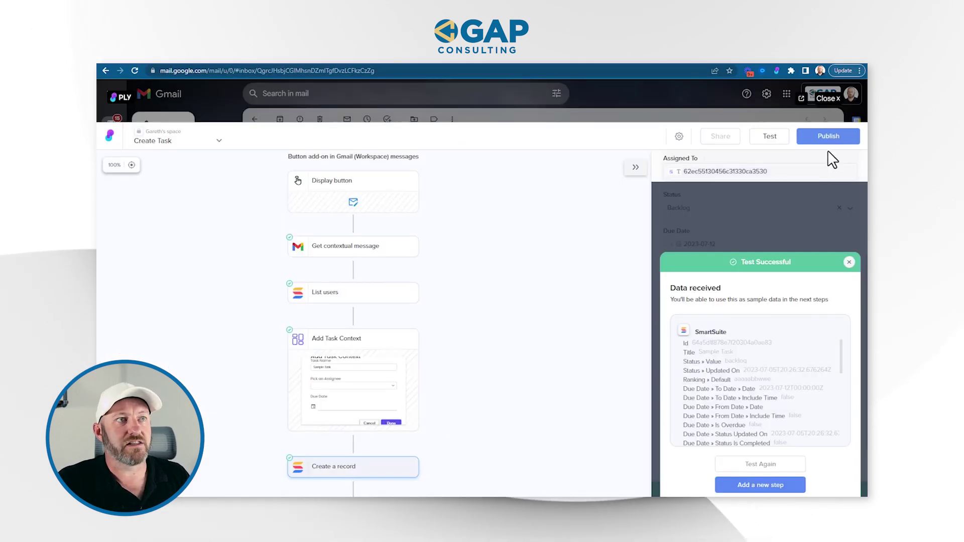
Publish the Create Task workflow.
{"action": "left_click", "coordinate": [826, 135]}
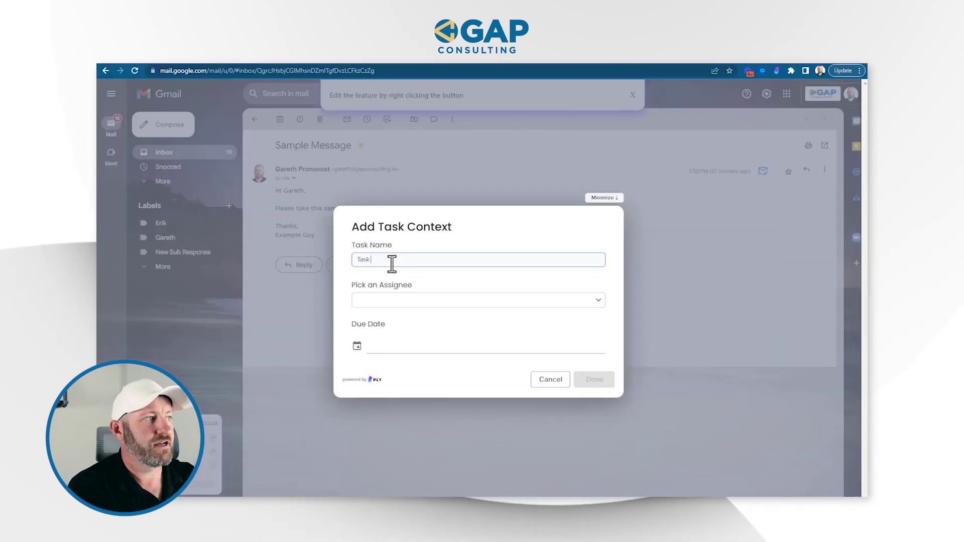
Submit the form for 'Task Test' with an assignee and due date July 31 2023.
{"action": "type", "text": "t"}
{"action": "left_click", "coordinate": [409, 300]}
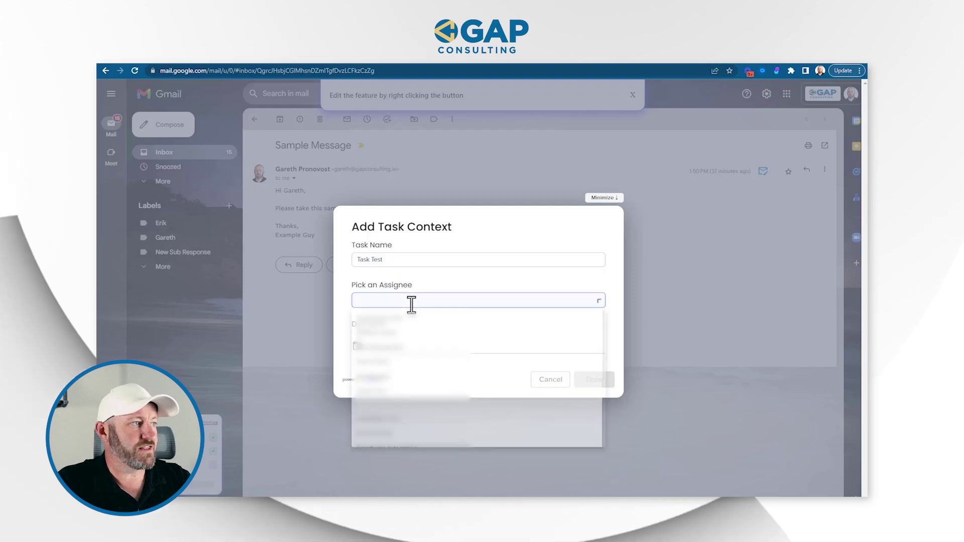
{"action": "left_click", "coordinate": [400, 432]}
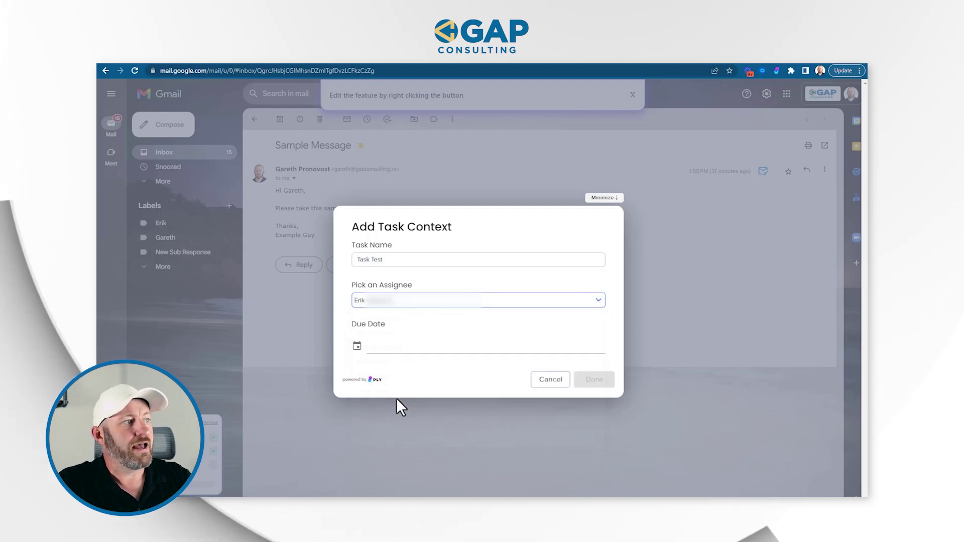
{"action": "left_click", "coordinate": [397, 357]}
{"action": "left_click", "coordinate": [388, 491]}
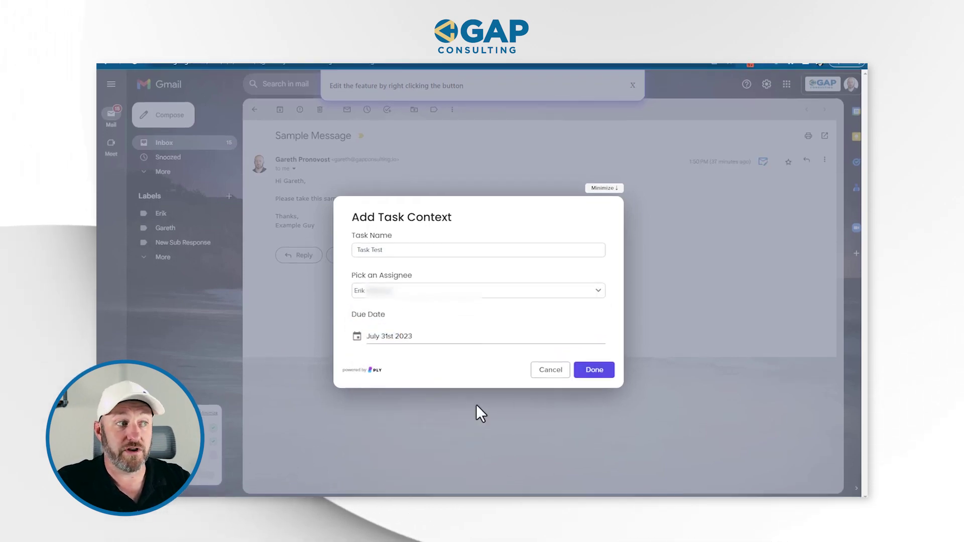
{"action": "left_click", "coordinate": [594, 380]}
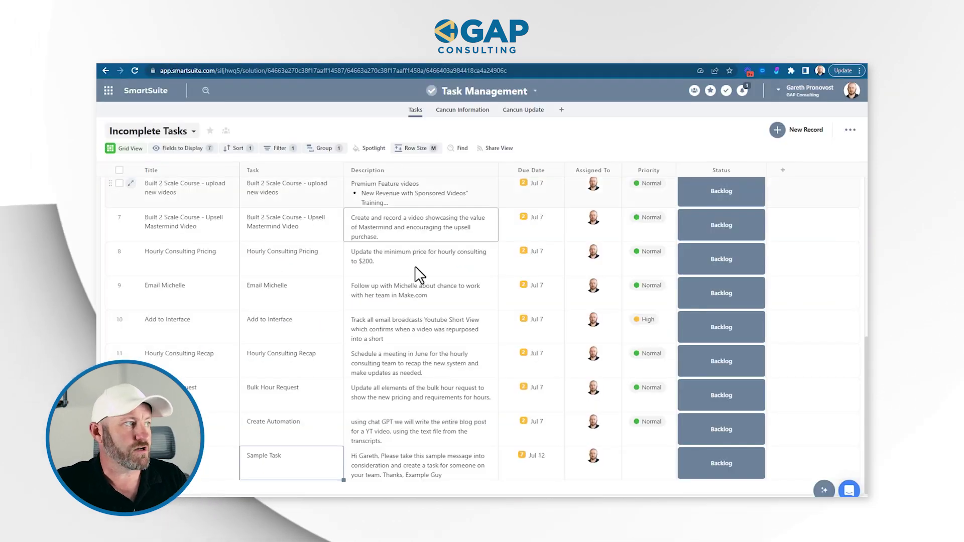
{"action": "scroll", "coordinate": [419, 275], "scroll_direction": "up", "scroll_amount": 8}
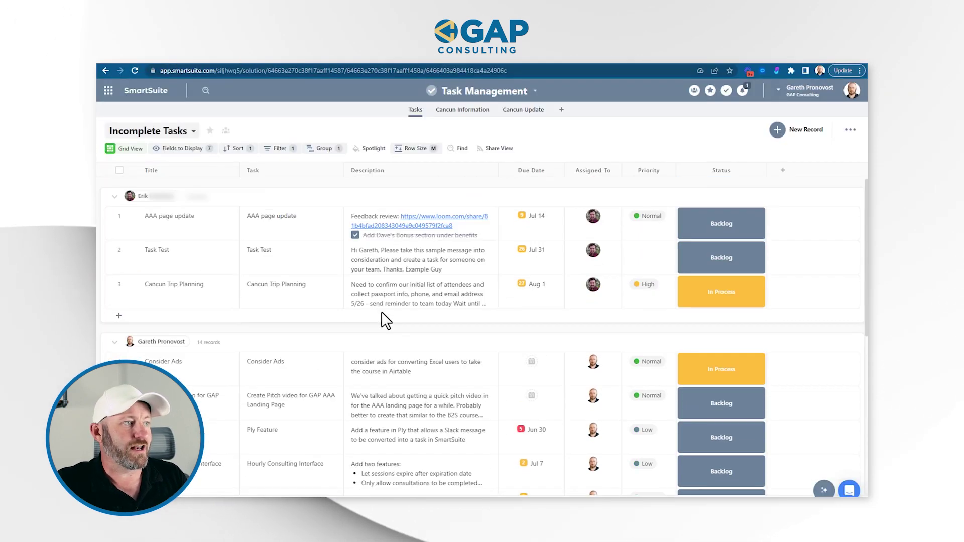